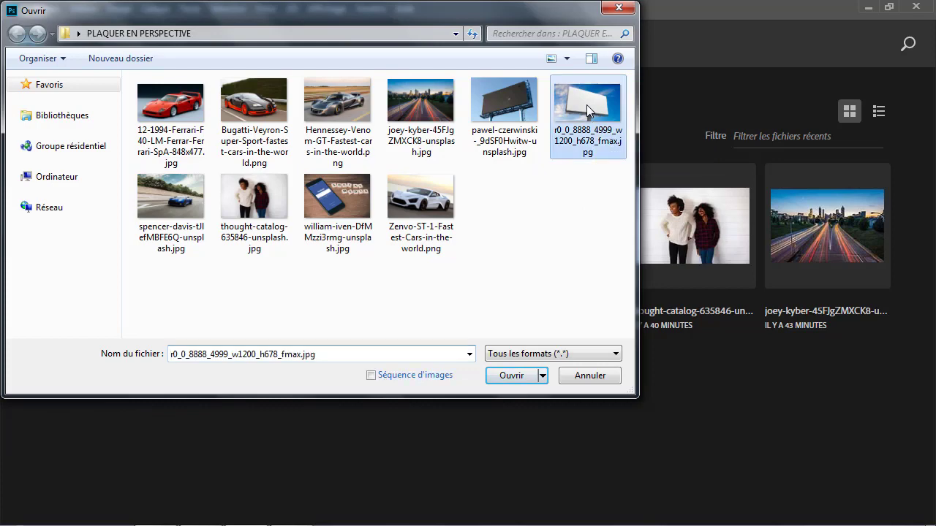
# Step: Open the billboard image r0_0_8888_4999_w1200_h678_fmax.jpg and choose the Perspective Crop tool
pyautogui.click(511, 376)
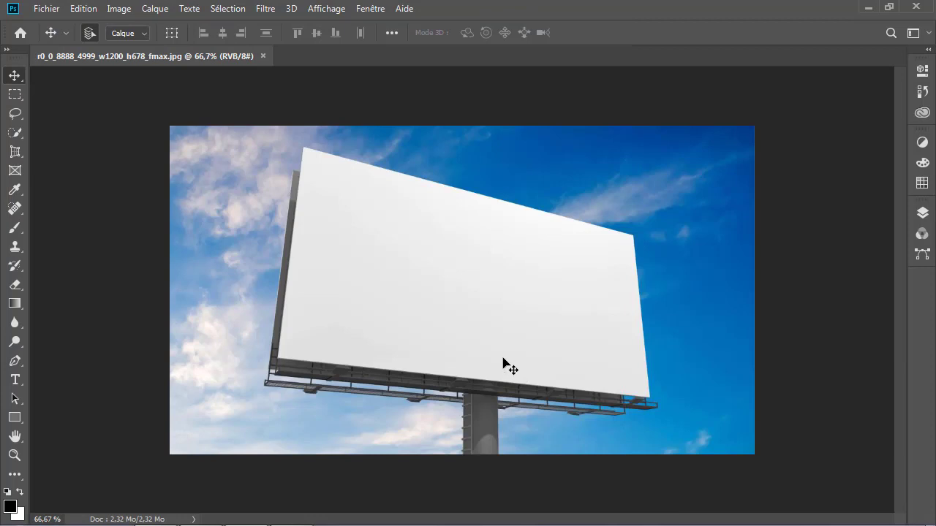
pyautogui.click(15, 152)
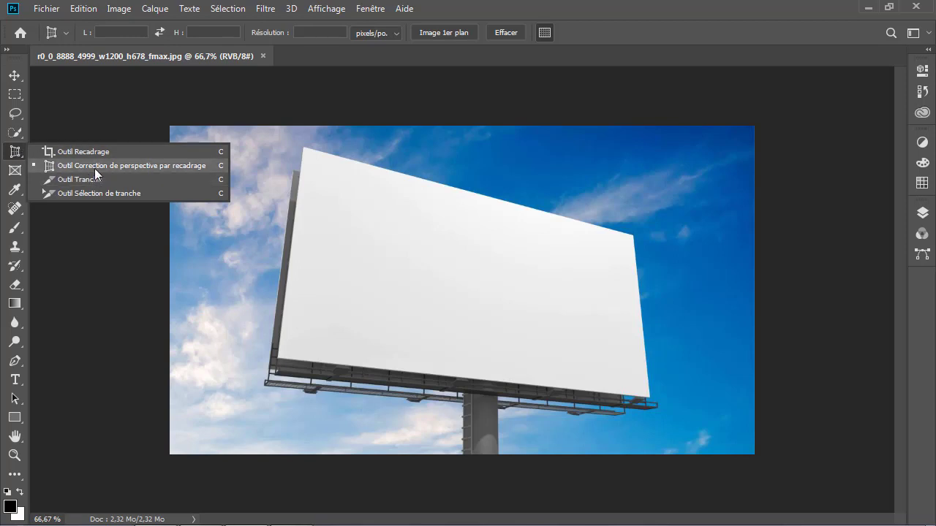
pyautogui.click(95, 168)
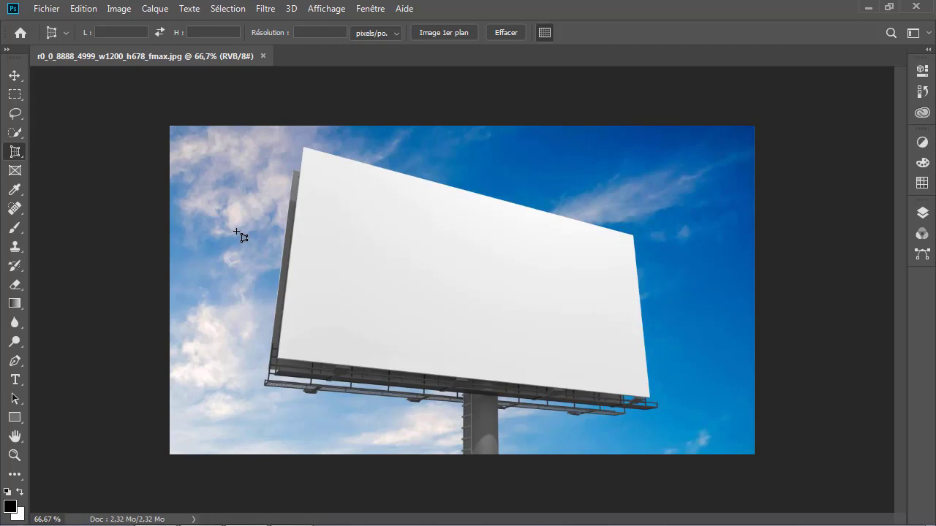
# Step: Show the rulers and place a horizontal and a vertical guide crossing at the upper-left corner of the billboard's white face
pyautogui.click(326, 14)
pyautogui.click(343, 294)
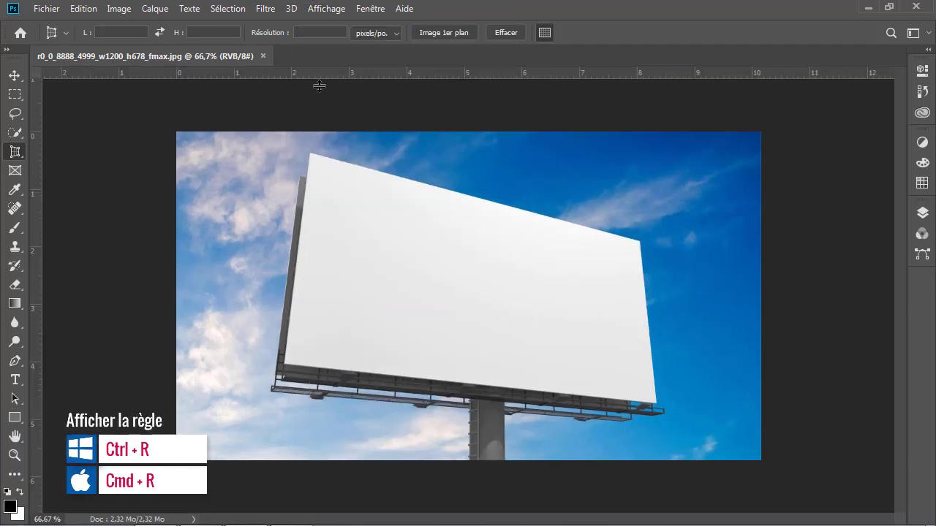
pyautogui.moveTo(319, 86); pyautogui.dragTo(341, 153)
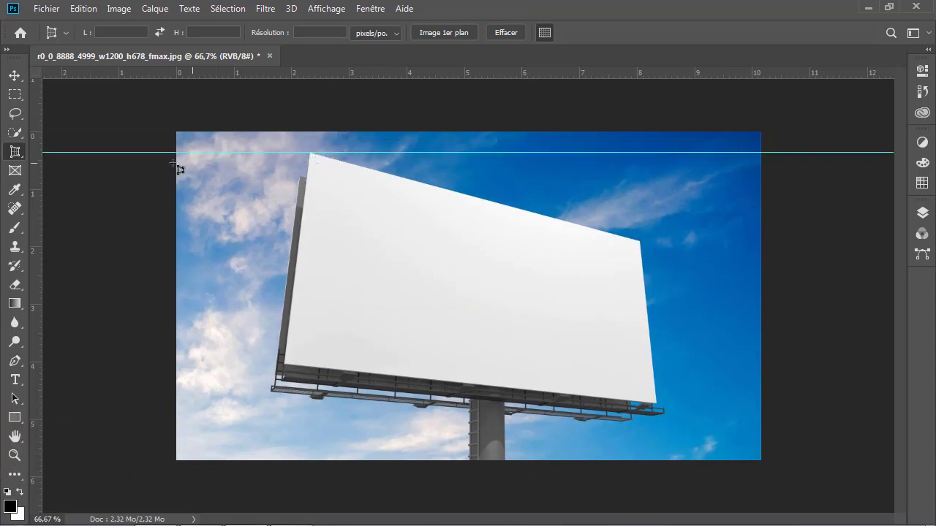
pyautogui.moveTo(36, 174); pyautogui.dragTo(311, 192)
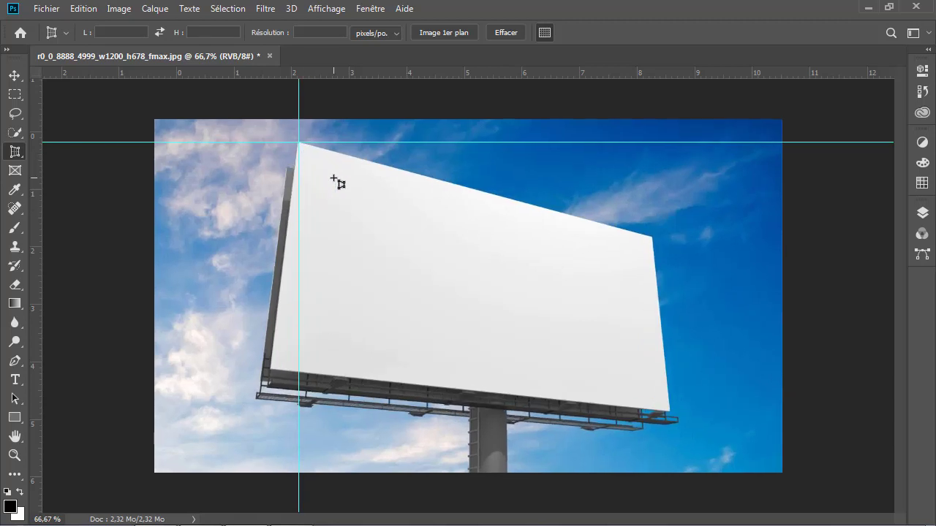
# Step: Place a horizontal and a vertical guide crossing at the upper-right corner of the billboard's white face
pyautogui.hotkey('ctrl', '+')
pyautogui.hotkey('ctrl', '+')
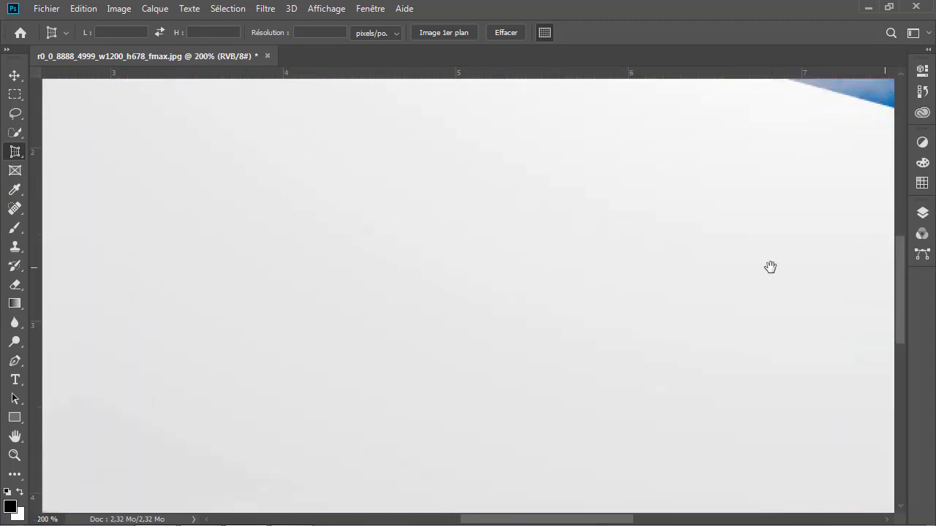
pyautogui.moveTo(715, 236); pyautogui.dragTo(233, 292)
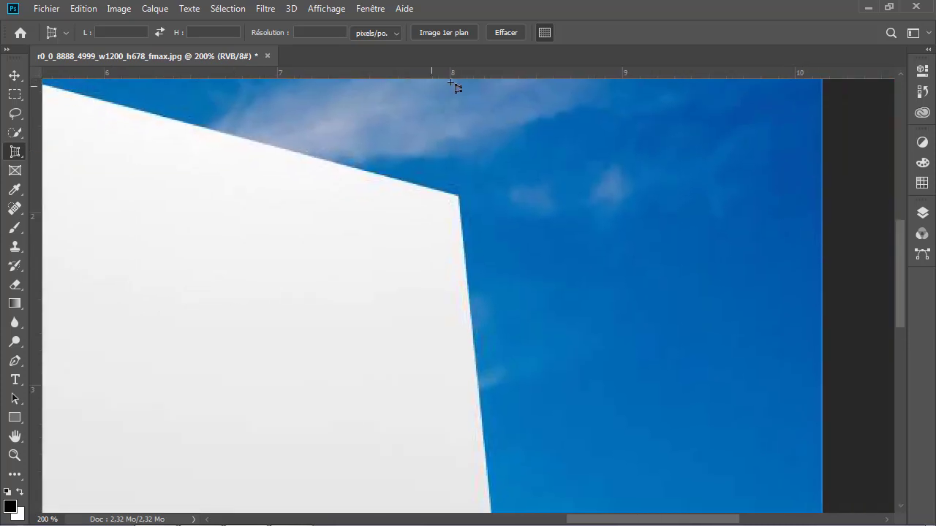
pyautogui.moveTo(477, 73); pyautogui.dragTo(495, 195)
pyautogui.moveTo(31, 232); pyautogui.dragTo(458, 268)
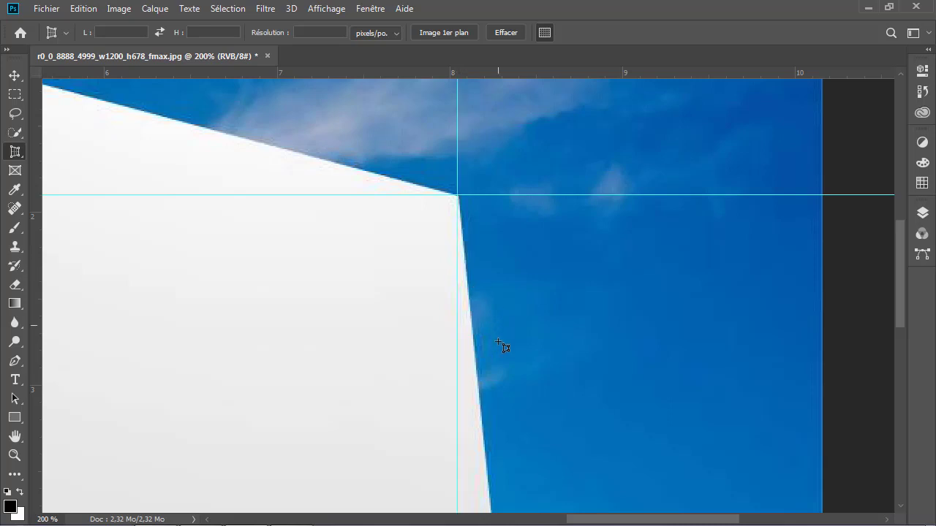
# Step: Place a vertical and a horizontal guide crossing at the lower-right corner of the billboard's white face
pyautogui.scroll(-5, 544, 406)
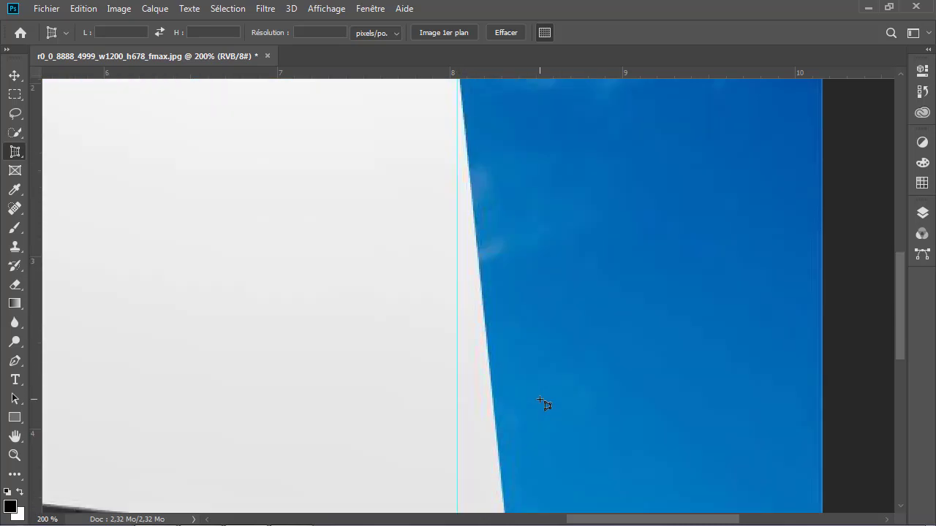
pyautogui.moveTo(519, 265); pyautogui.dragTo(518, 190)
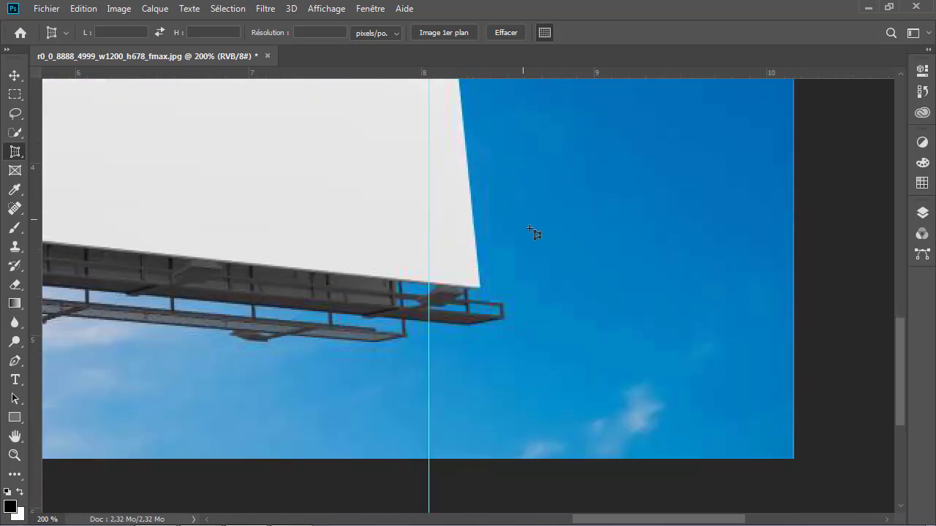
pyautogui.moveTo(35, 284); pyautogui.dragTo(479, 337)
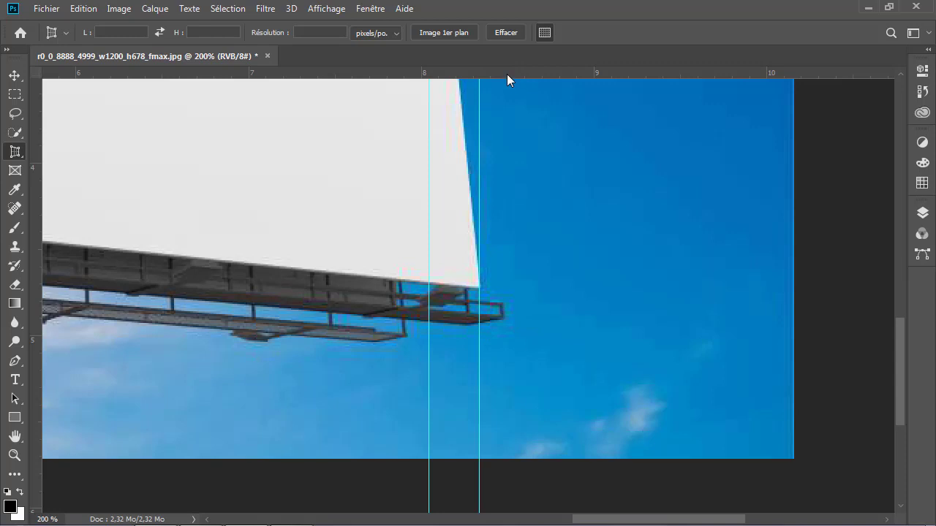
pyautogui.moveTo(507, 74); pyautogui.dragTo(536, 289)
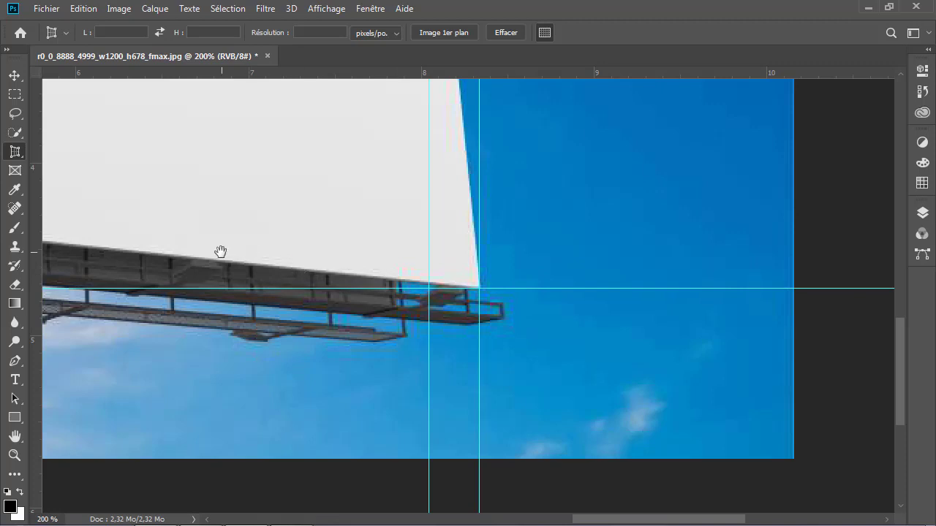
# Step: Place a horizontal and a vertical guide crossing at the lower-left corner of the billboard's white face
pyautogui.moveTo(220, 250); pyautogui.dragTo(716, 282)
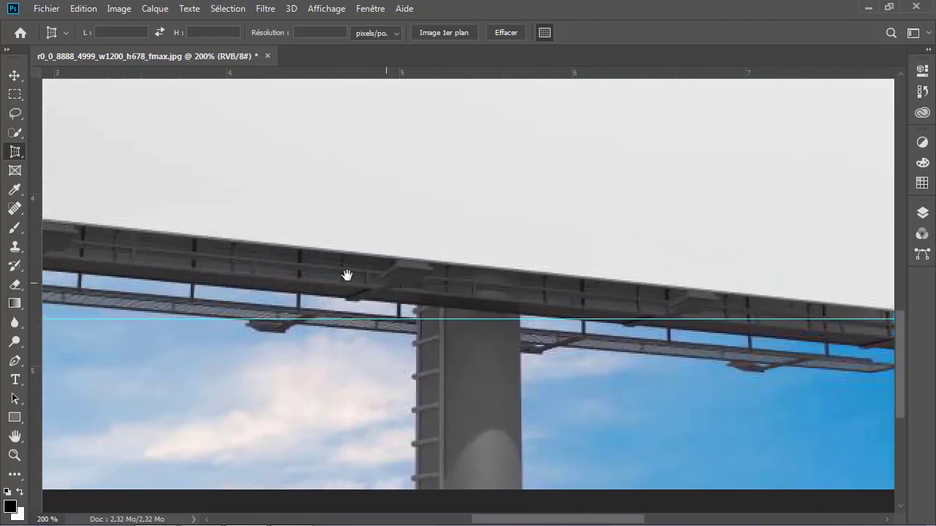
pyautogui.moveTo(198, 260); pyautogui.dragTo(560, 289)
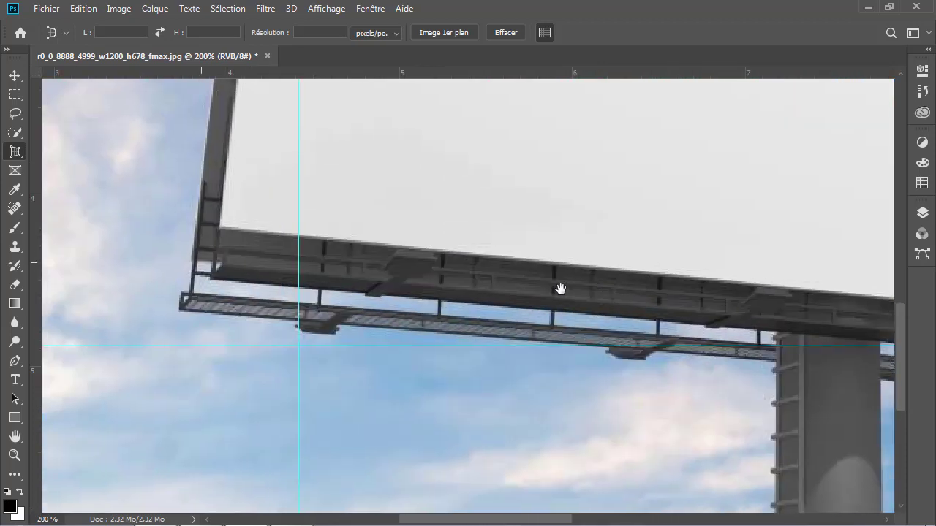
pyautogui.moveTo(302, 242); pyautogui.dragTo(347, 326)
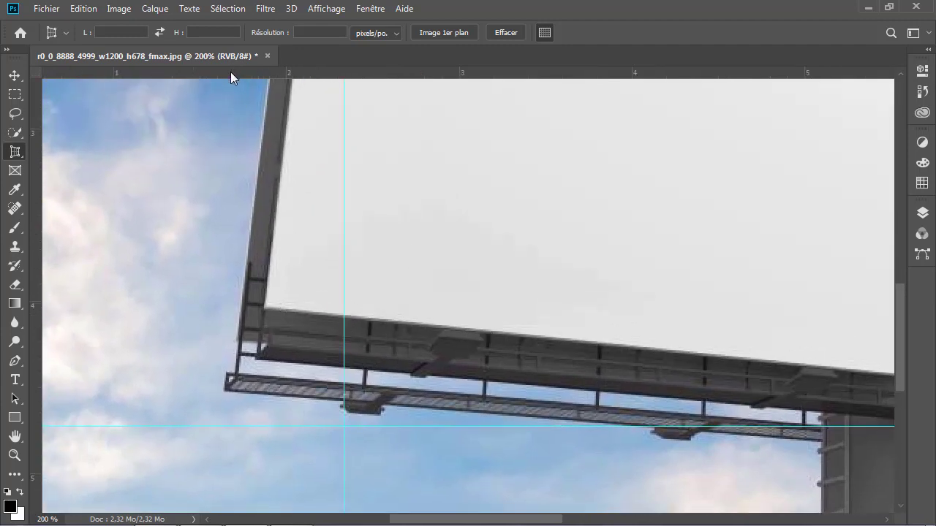
pyautogui.moveTo(234, 73); pyautogui.dragTo(311, 306)
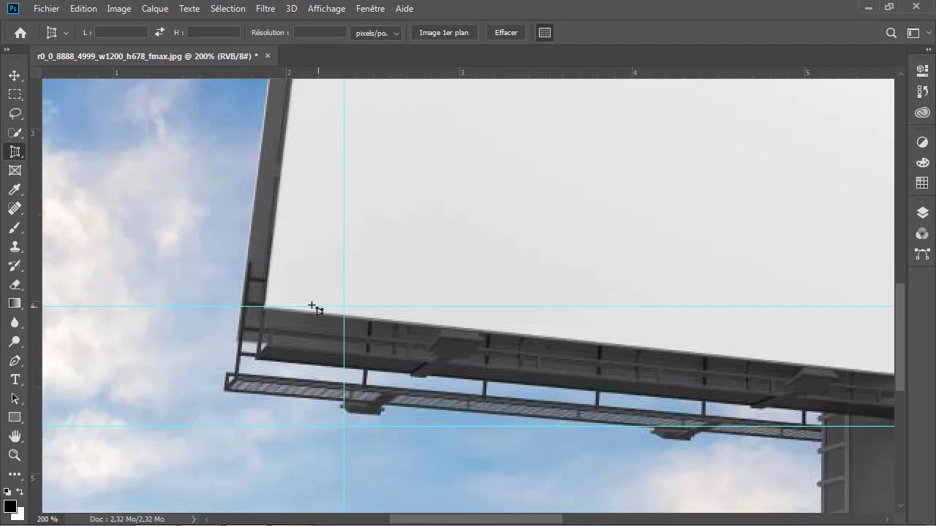
pyautogui.moveTo(37, 238); pyautogui.dragTo(263, 275)
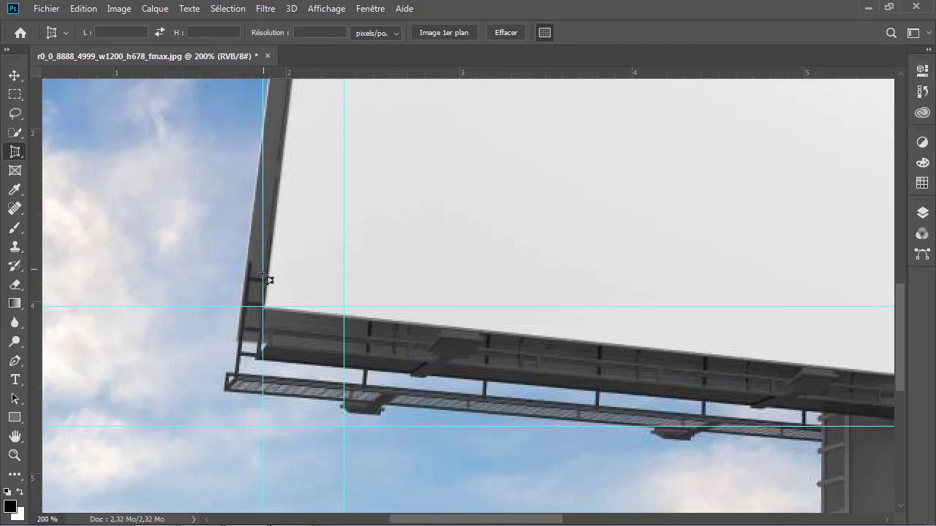
# Step: Move the horizontal guide at the white face's lower-left corner slightly down so it meets the corner exactly
pyautogui.click(14, 76)
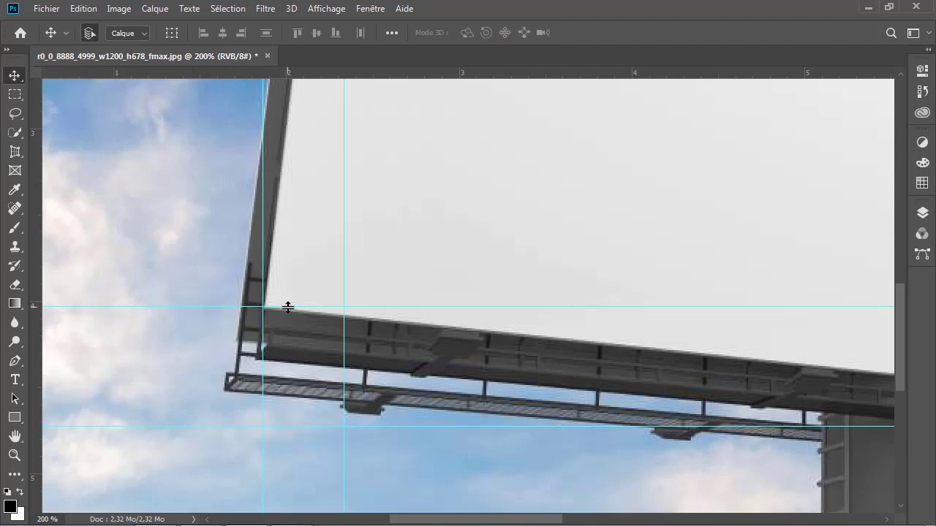
pyautogui.moveTo(288, 310); pyautogui.dragTo(290, 306)
pyautogui.moveTo(223, 304); pyautogui.dragTo(223, 306)
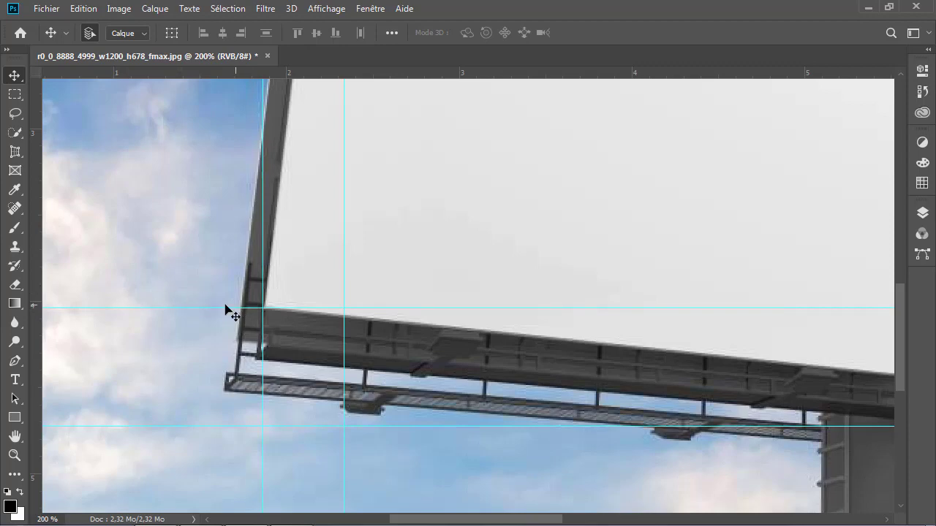
# Step: Perspective-crop the image to the billboard's white face, fitting the grid's four corners to the guide intersections at the face's corners
pyautogui.scroll(-5, 227, 298)
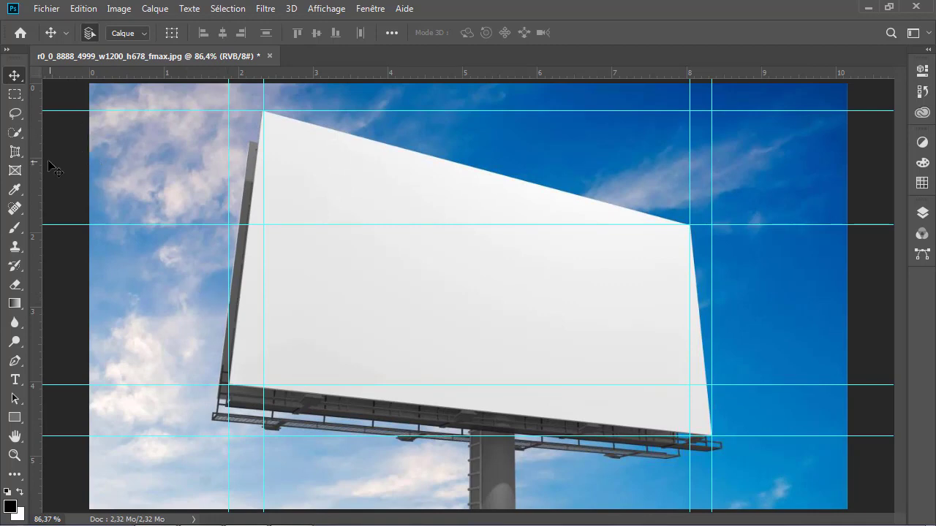
pyautogui.click(15, 152)
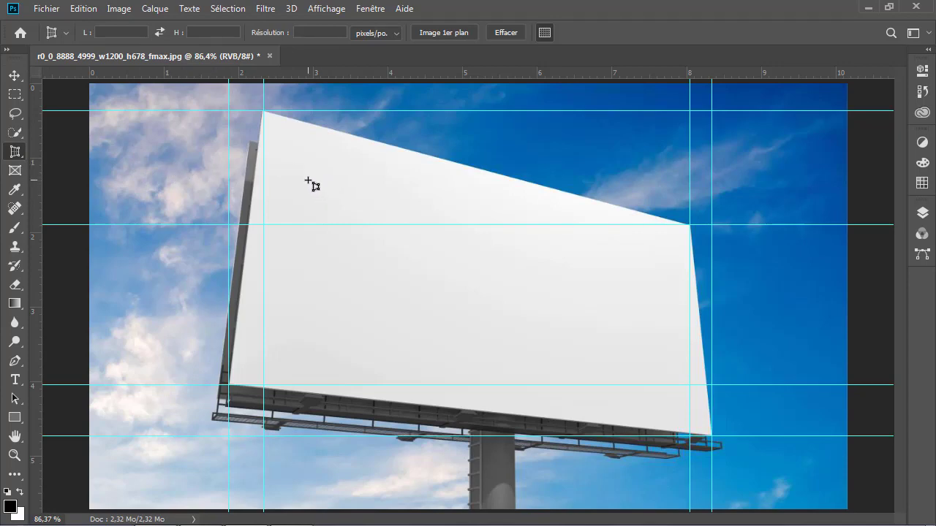
pyautogui.moveTo(298, 176); pyautogui.dragTo(629, 368)
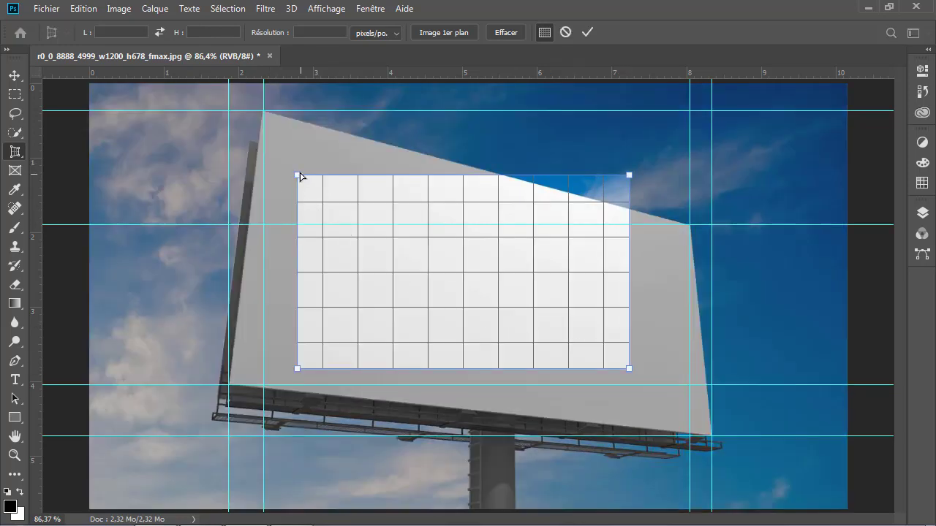
pyautogui.moveTo(297, 179); pyautogui.dragTo(263, 112)
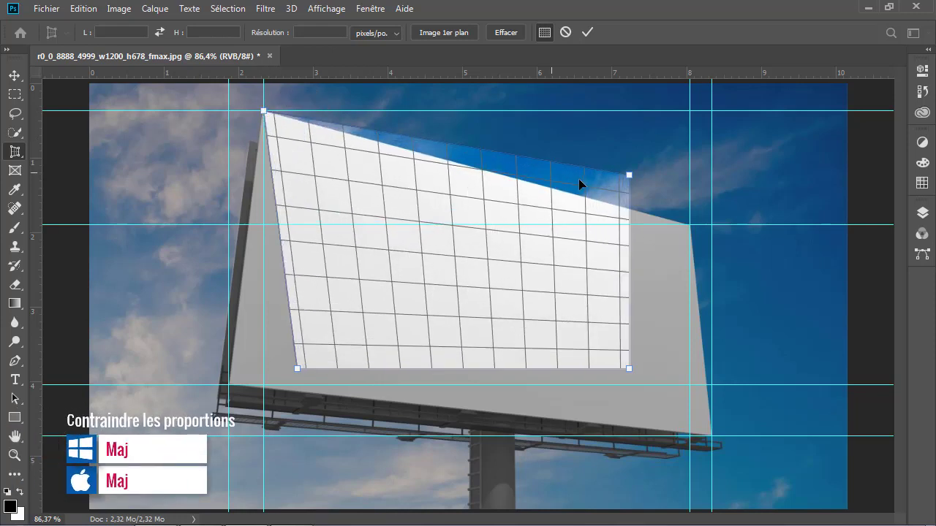
pyautogui.moveTo(626, 178); pyautogui.dragTo(689, 225)
pyautogui.moveTo(629, 372); pyautogui.dragTo(711, 435)
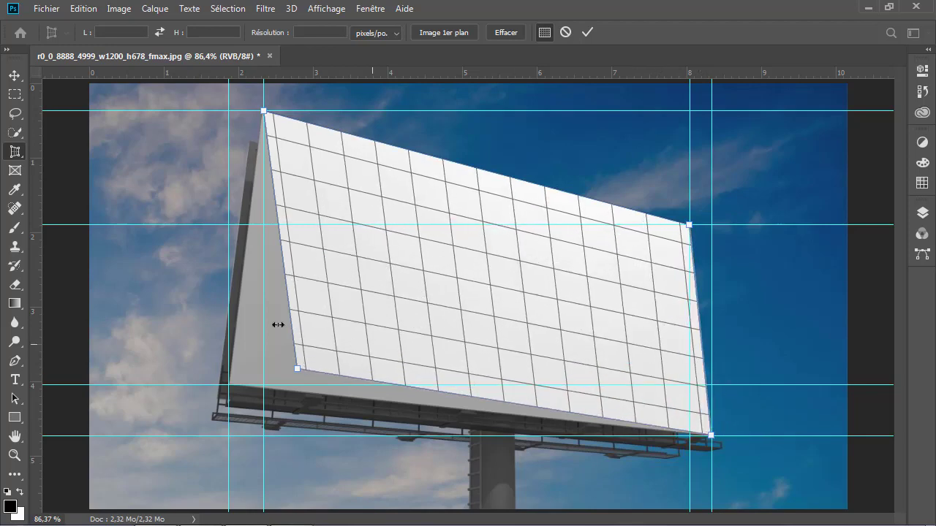
pyautogui.moveTo(297, 369); pyautogui.dragTo(234, 384)
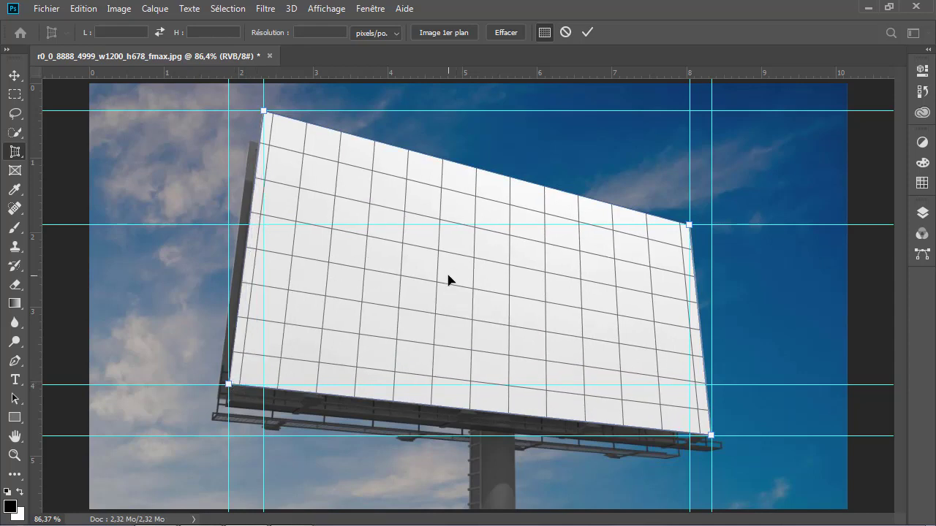
pyautogui.click(588, 33)
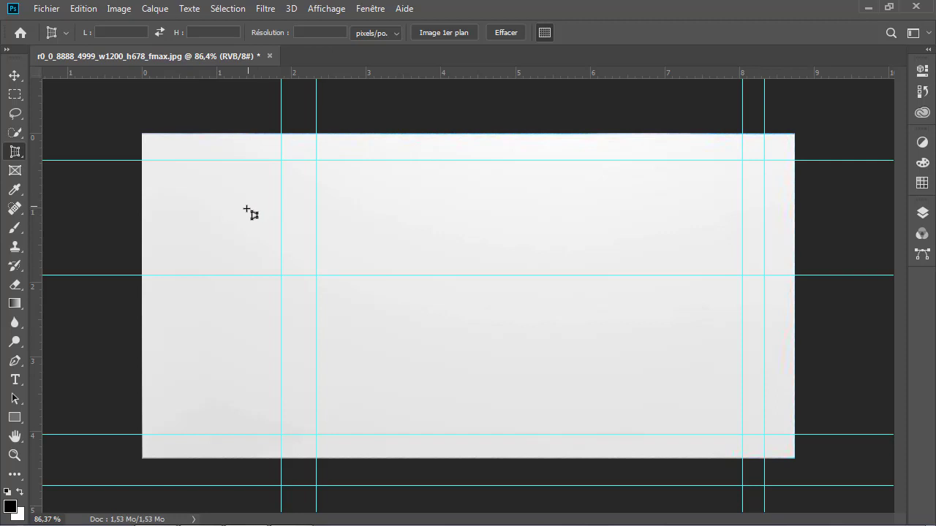
# Step: Select the whole straightened billboard face and copy it to the clipboard
pyautogui.hotkey('ctrl', 'a')
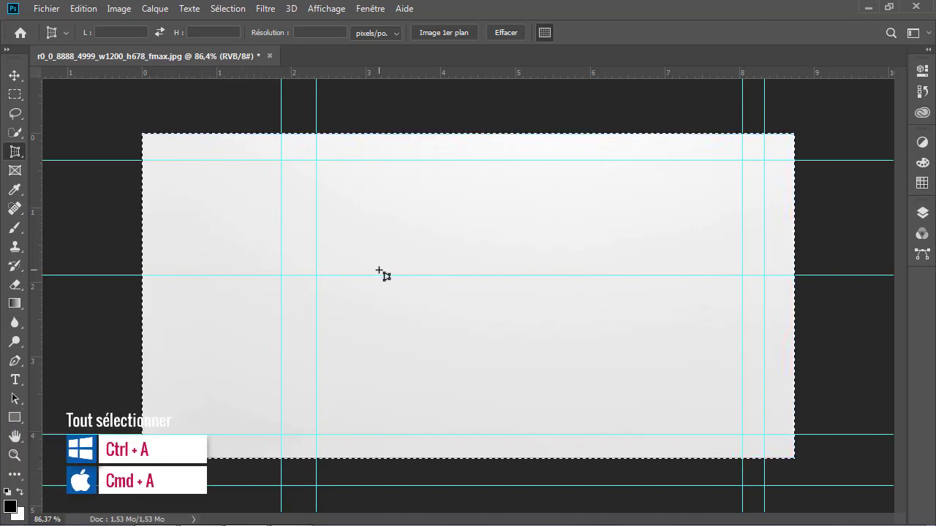
pyautogui.click(226, 9)
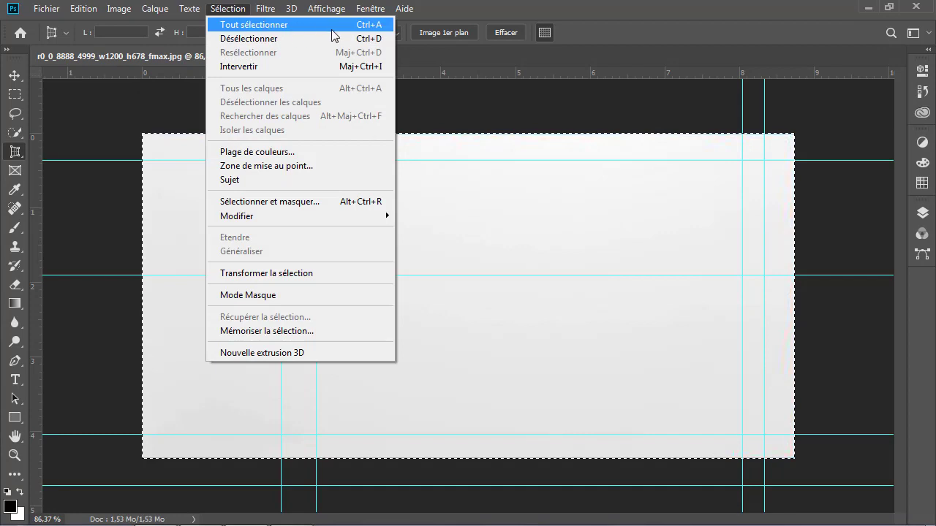
pyautogui.click(374, 26)
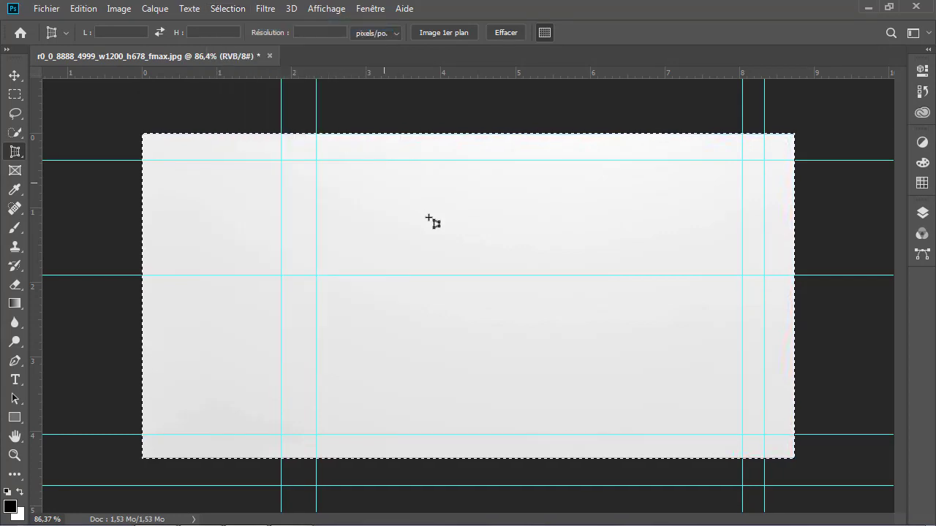
pyautogui.click(86, 11)
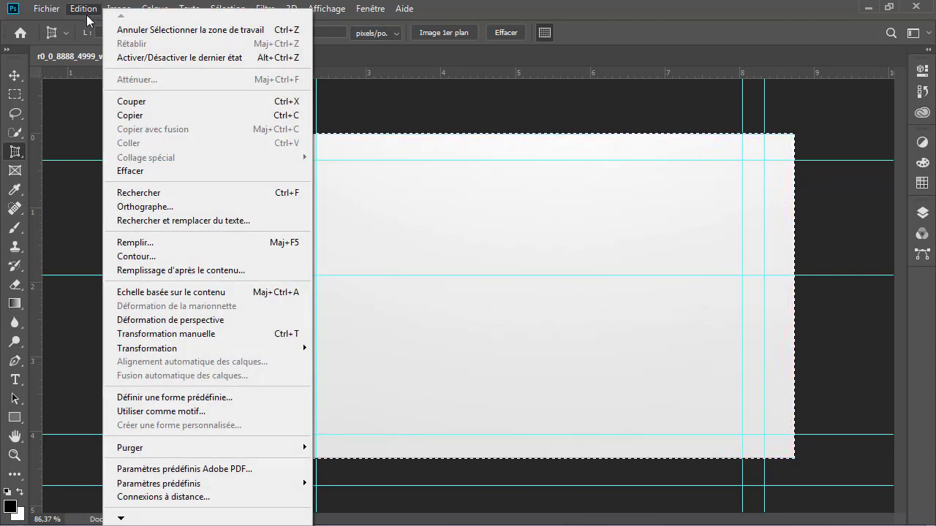
pyautogui.click(148, 119)
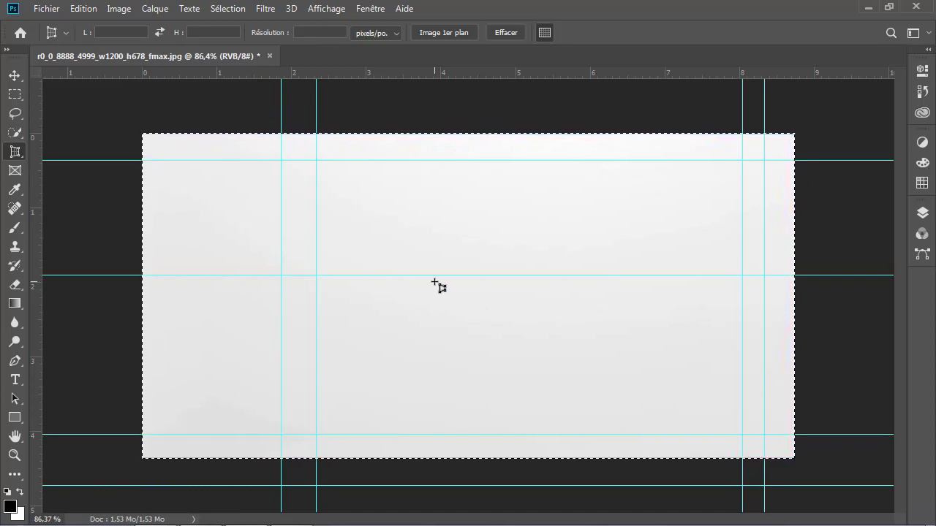
# Step: Revert the document's history to the guide move, the state before the perspective crop
pyautogui.click(923, 93)
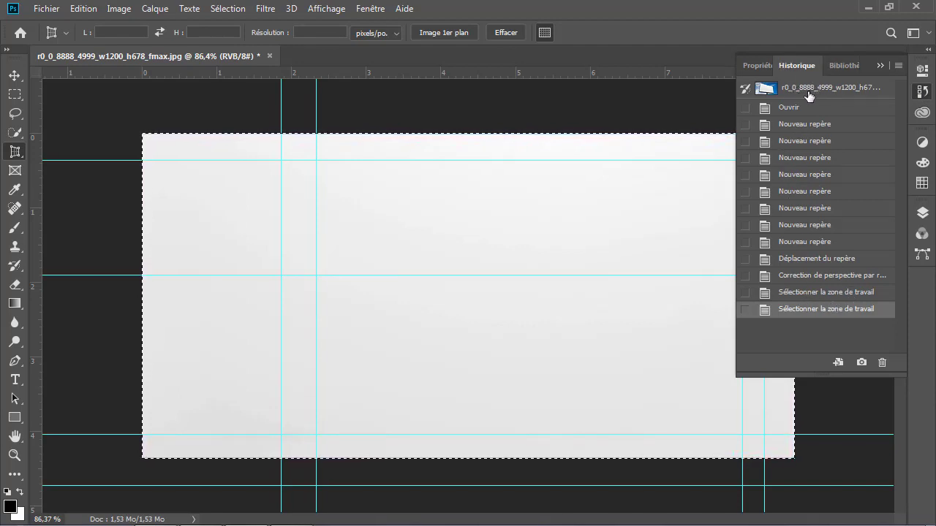
pyautogui.click(826, 283)
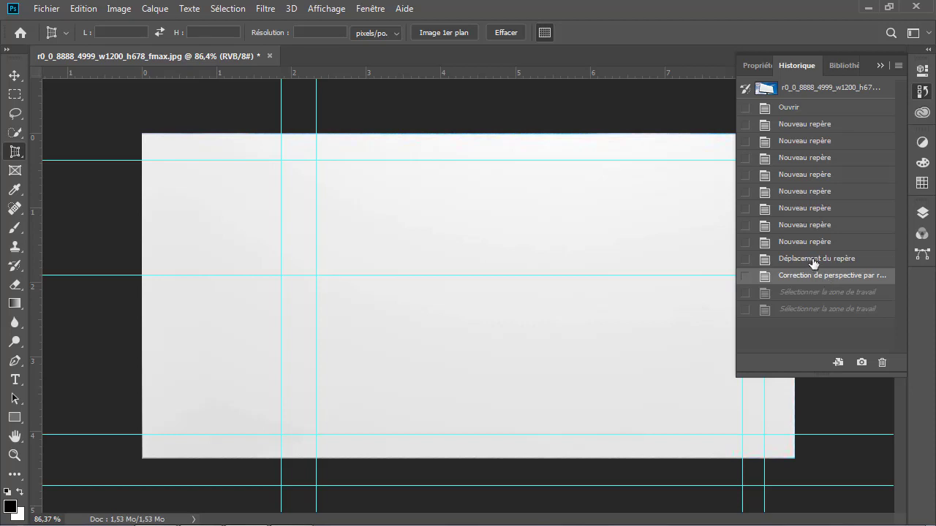
pyautogui.click(814, 260)
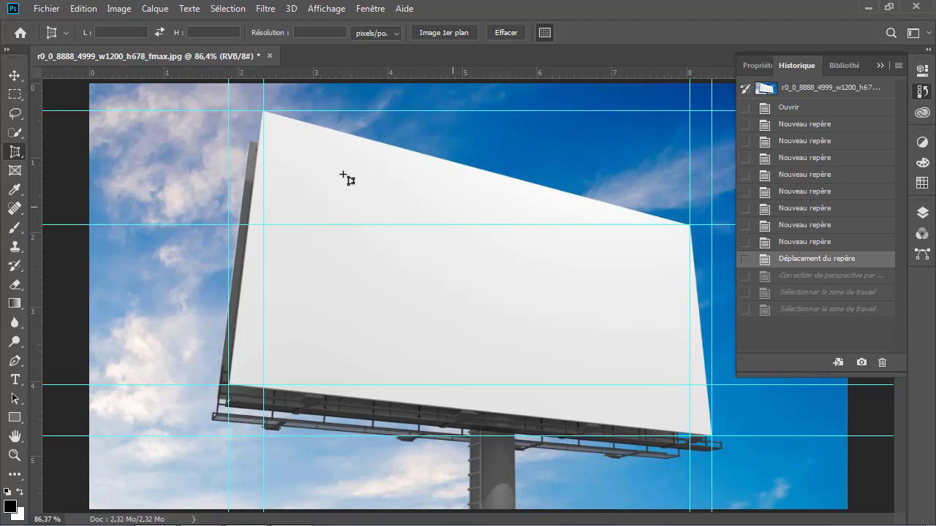
# Step: Paste the copied straightened billboard face as a new layer above the original photo
pyautogui.click(84, 10)
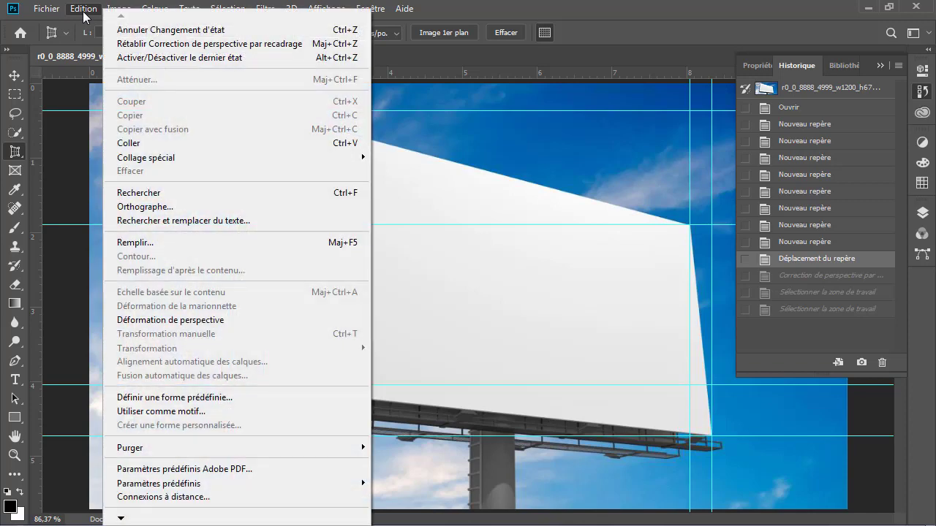
pyautogui.click(158, 144)
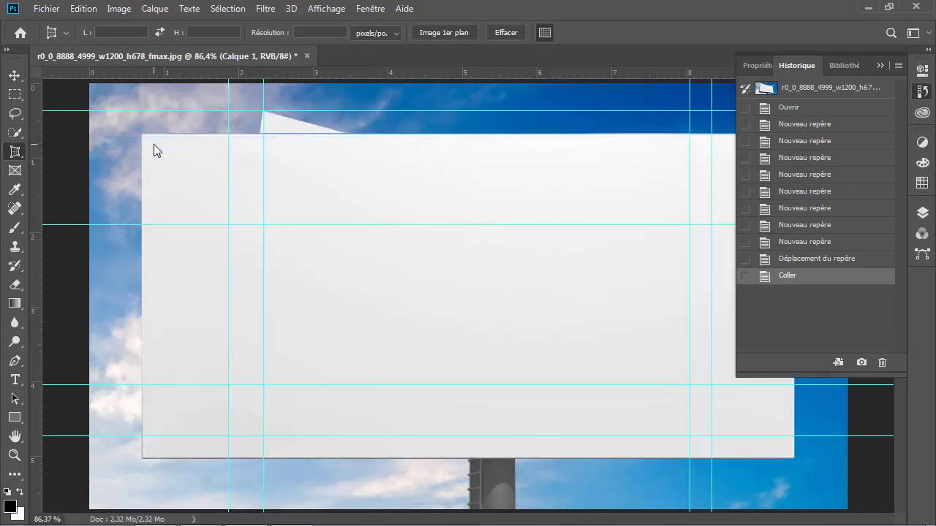
pyautogui.click(879, 65)
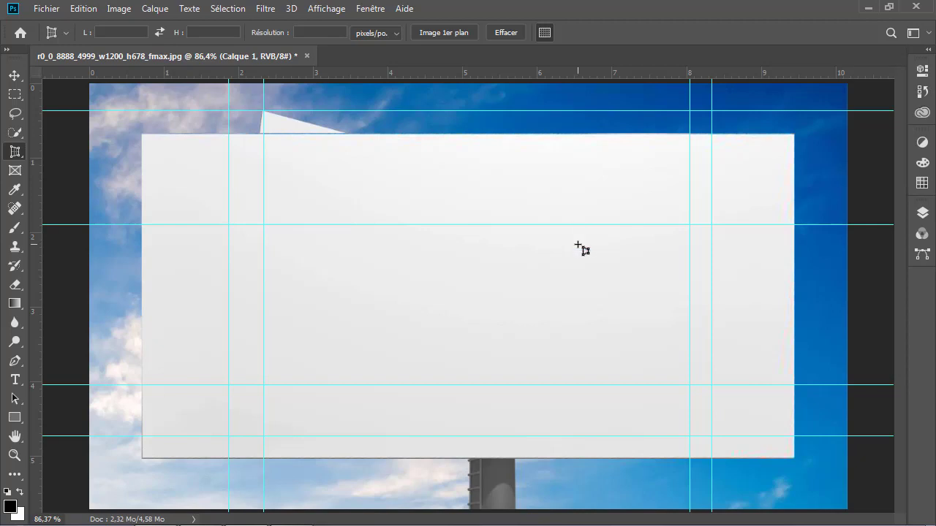
# Step: Convert the pasted billboard face layer, Calque 1, into a smart object
pyautogui.click(922, 212)
pyautogui.moveTo(895, 369); pyautogui.dragTo(904, 474)
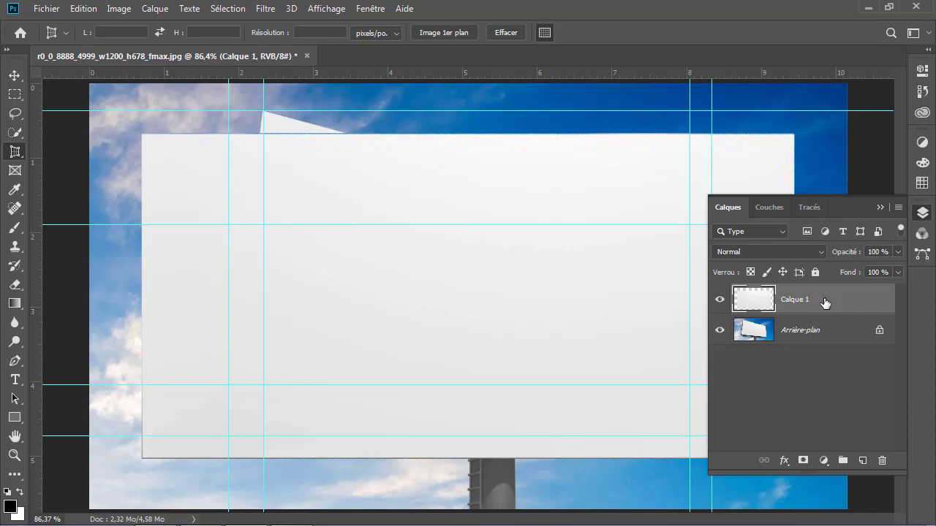
pyautogui.rightClick(825, 302)
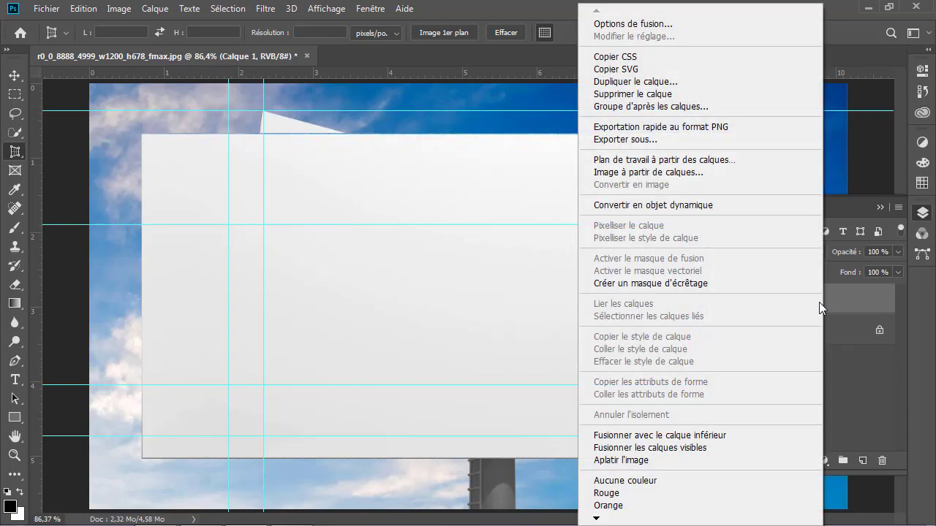
pyautogui.click(631, 206)
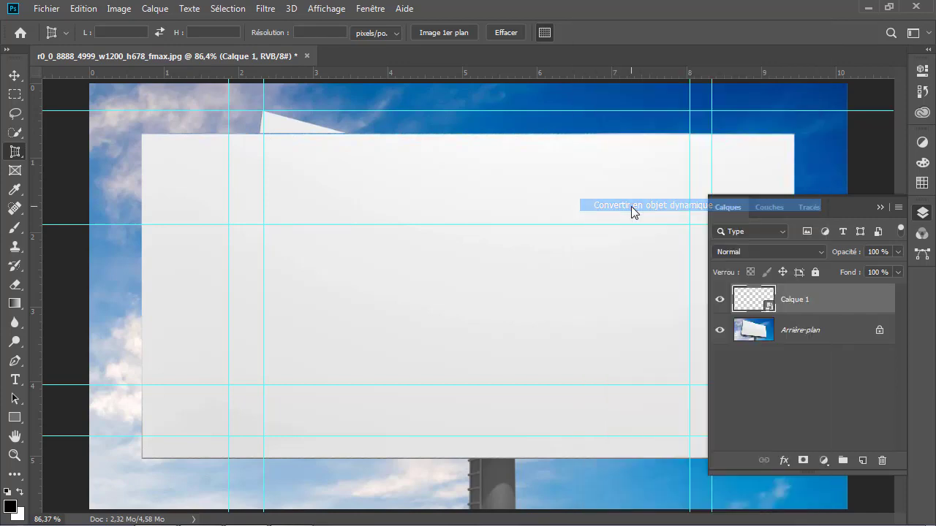
pyautogui.click(898, 208)
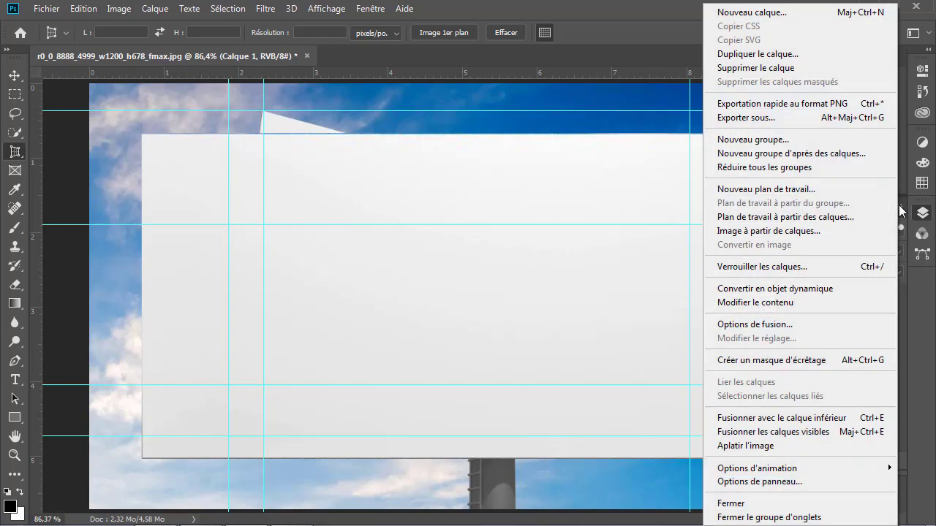
pyautogui.click(692, 276)
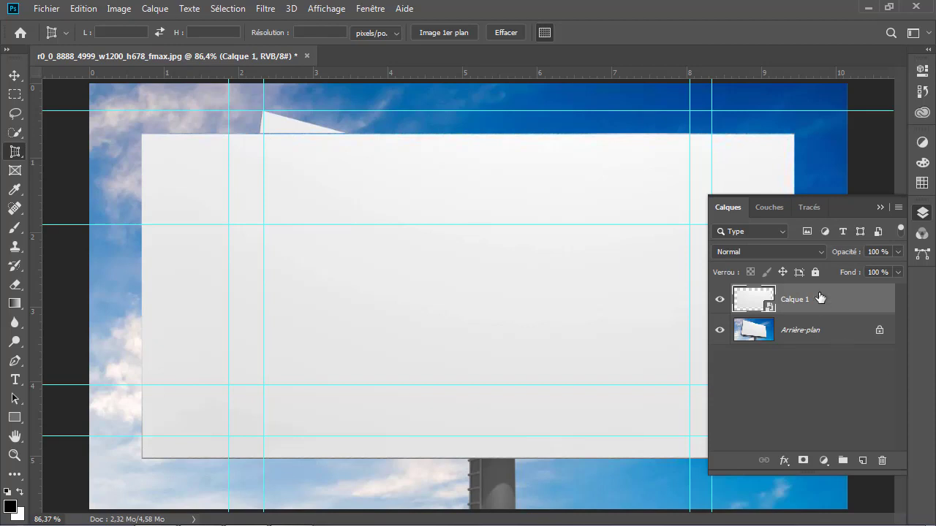
pyautogui.click(875, 211)
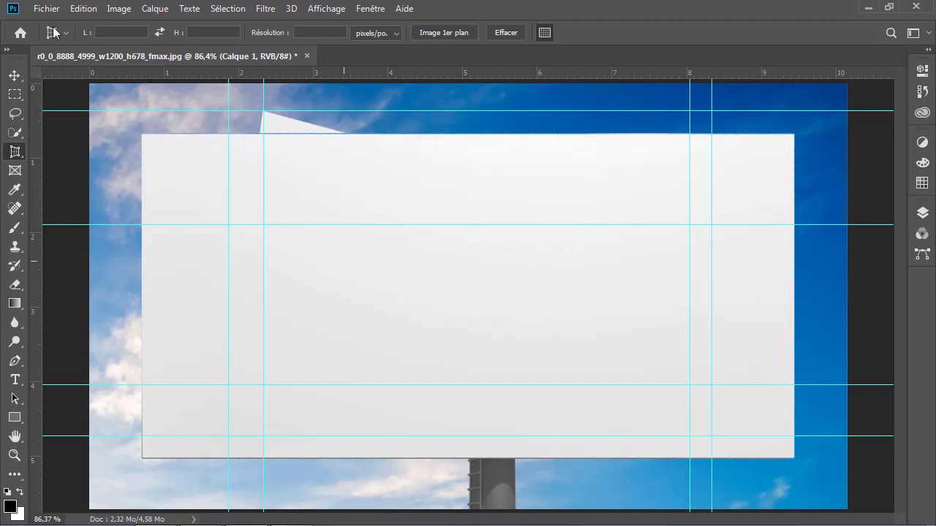
# Step: Distort the smart object onto the guide intersections around the billboard face, with both right-hand corners on the outermost right vertical guide
pyautogui.press('v')
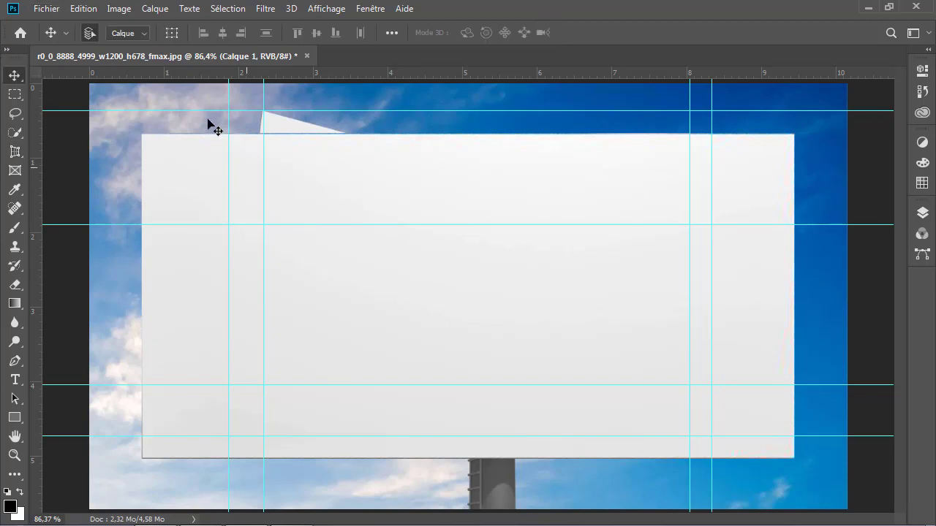
pyautogui.click(83, 11)
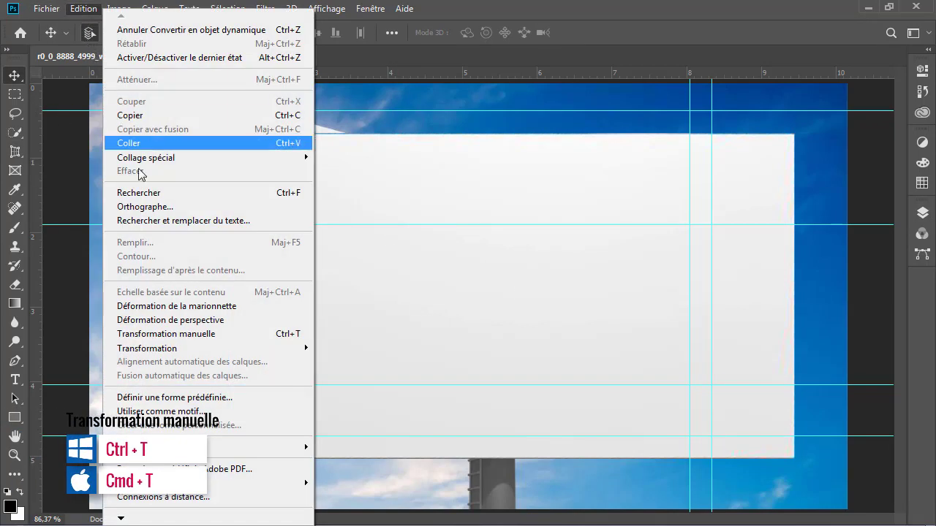
pyautogui.click(177, 333)
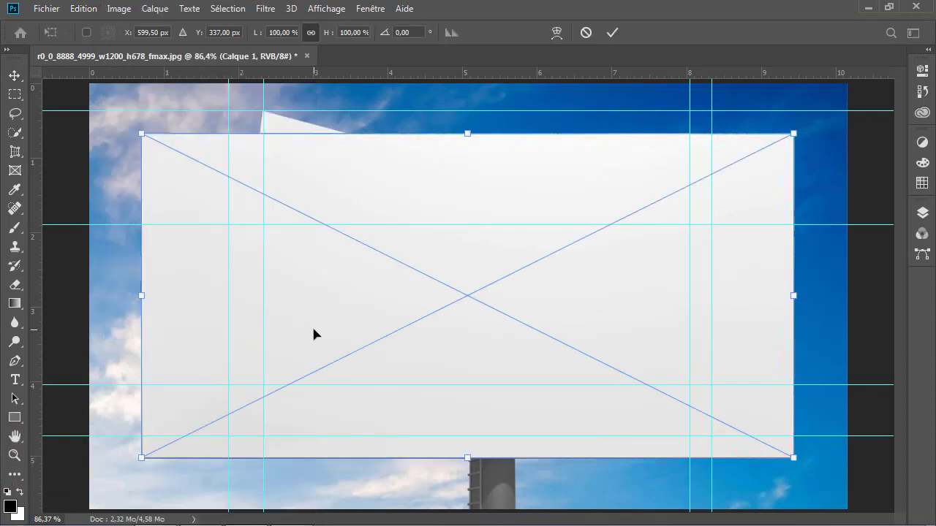
pyautogui.hotkey('ctrl', '-')
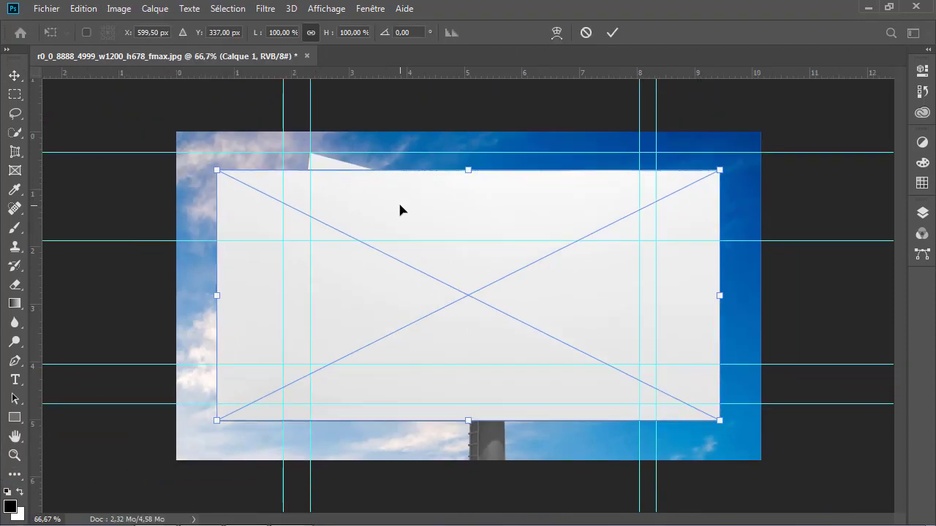
pyautogui.rightClick(401, 210)
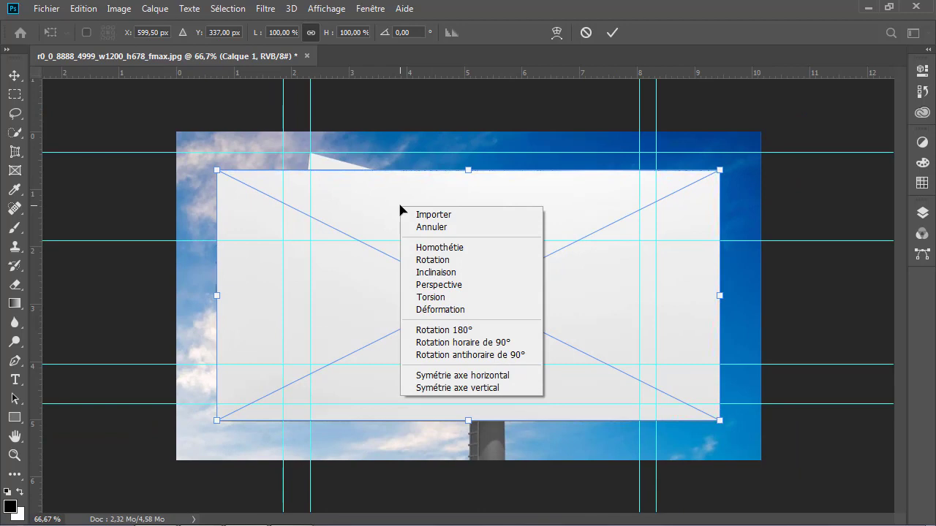
pyautogui.click(468, 299)
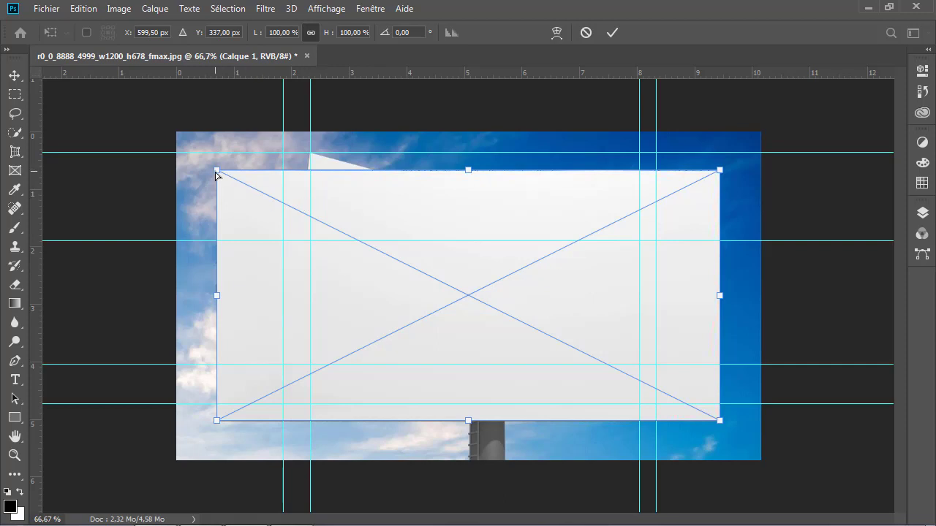
pyautogui.moveTo(218, 171); pyautogui.dragTo(313, 154)
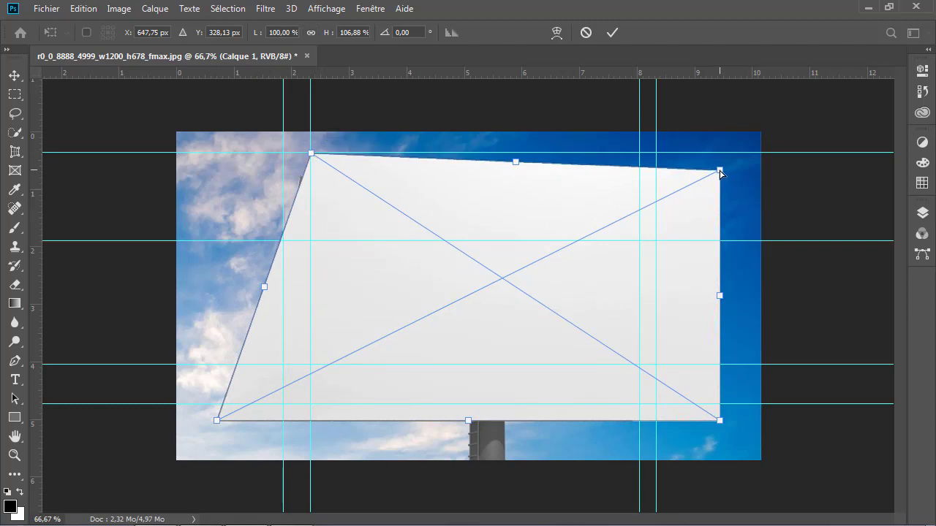
pyautogui.moveTo(719, 170); pyautogui.dragTo(656, 244)
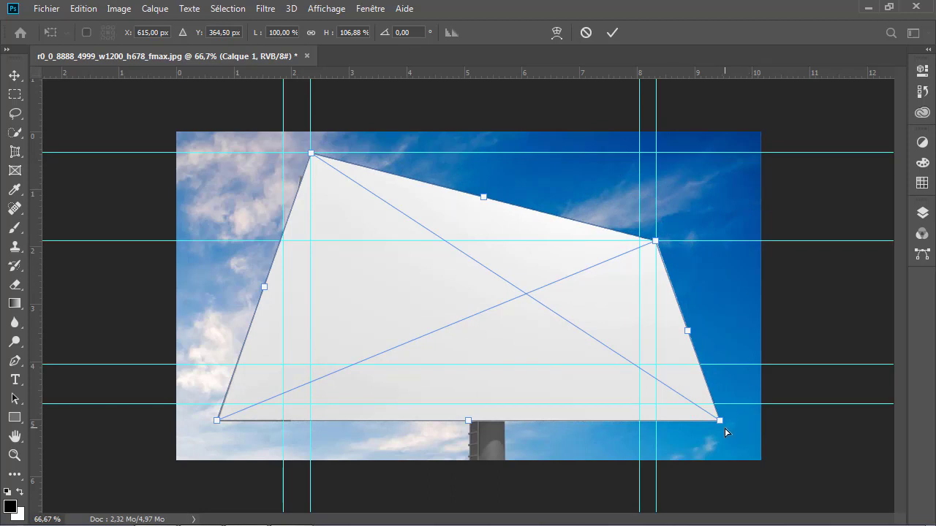
pyautogui.moveTo(719, 421); pyautogui.dragTo(651, 405)
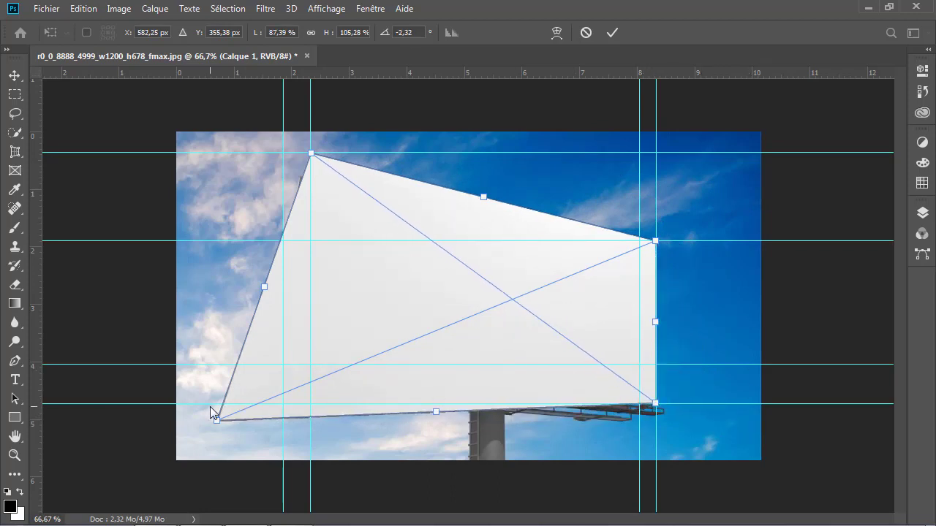
pyautogui.moveTo(217, 421); pyautogui.dragTo(289, 367)
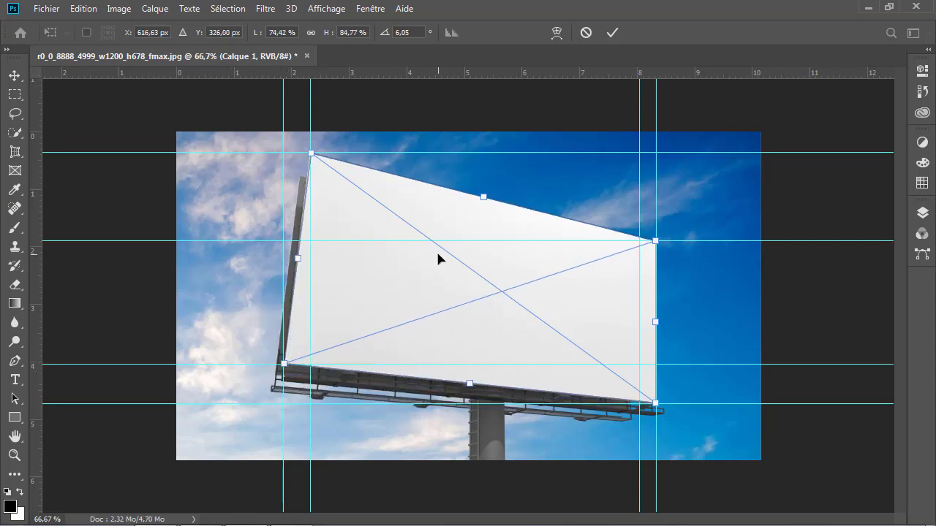
pyautogui.click(612, 33)
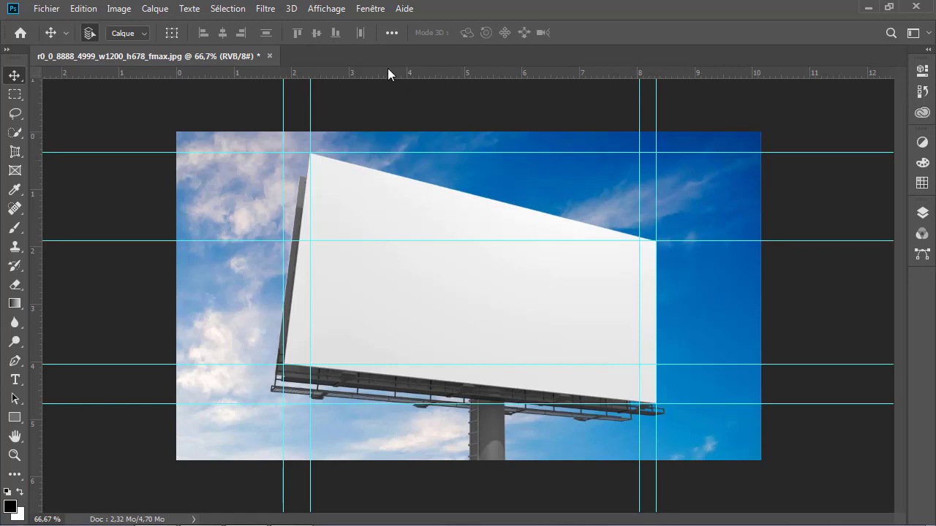
# Step: Hide the guides and open the contents of the Calque 1 smart object for editing
pyautogui.click(323, 10)
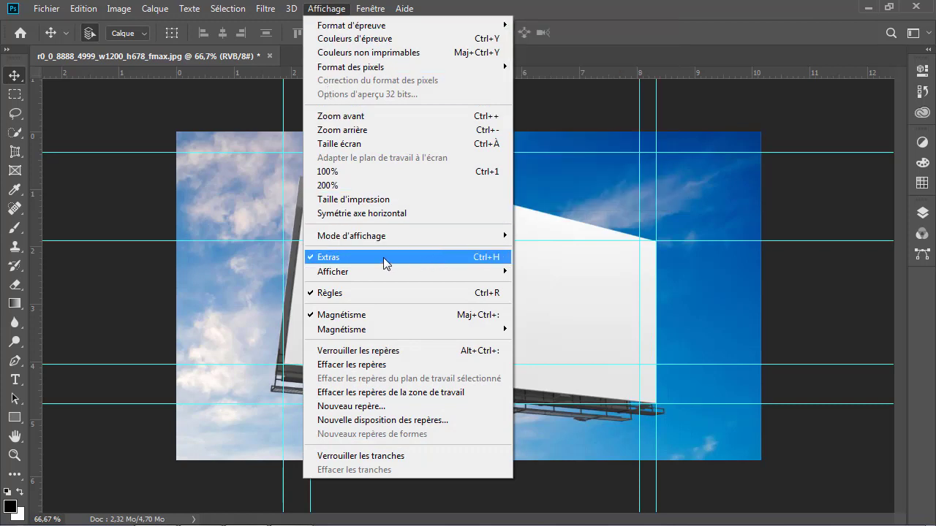
pyautogui.click(330, 262)
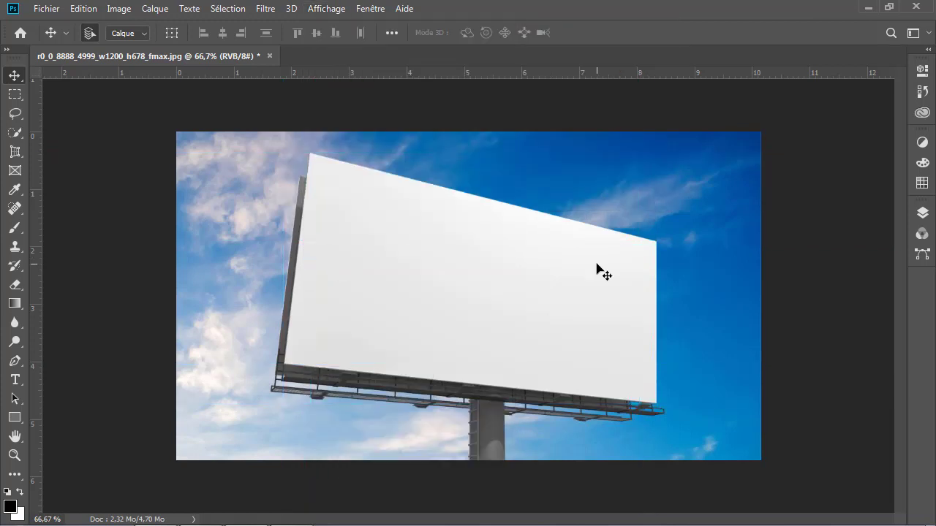
pyautogui.click(923, 213)
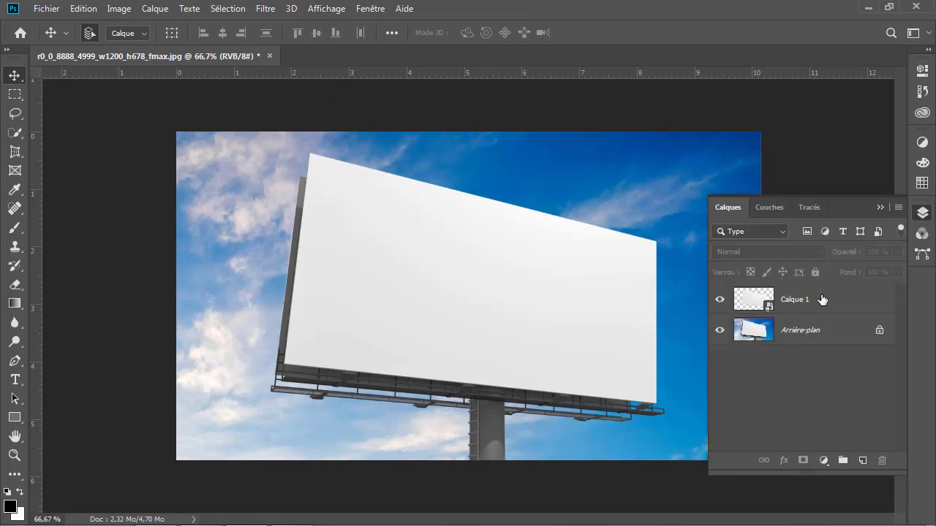
pyautogui.click(820, 298)
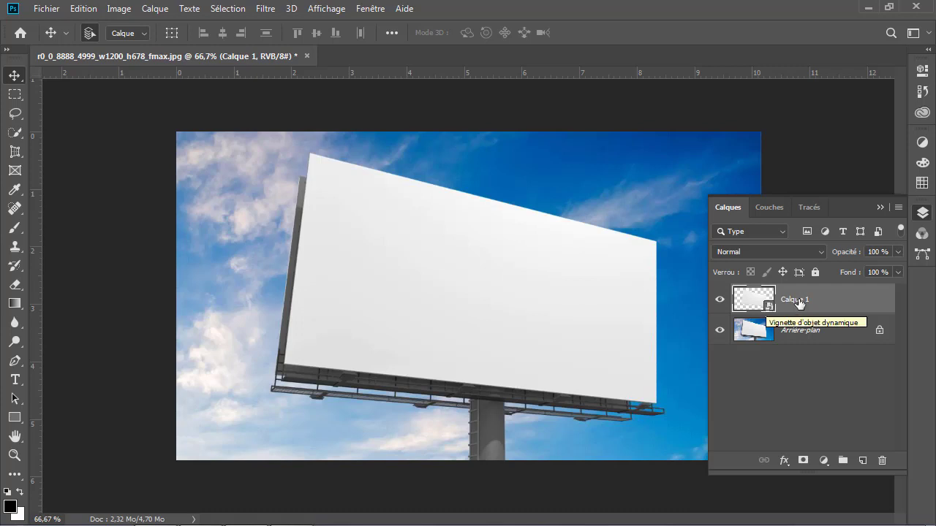
pyautogui.doubleClick(768, 307)
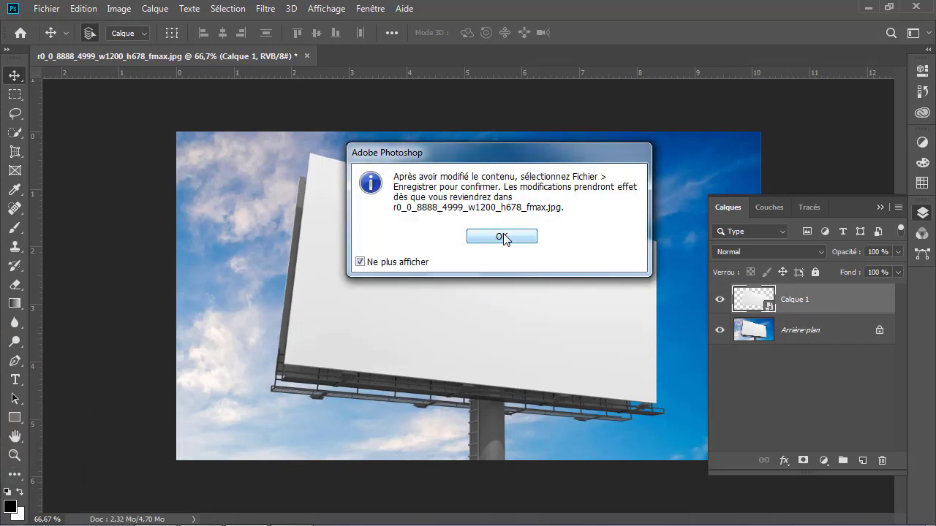
pyautogui.click(502, 235)
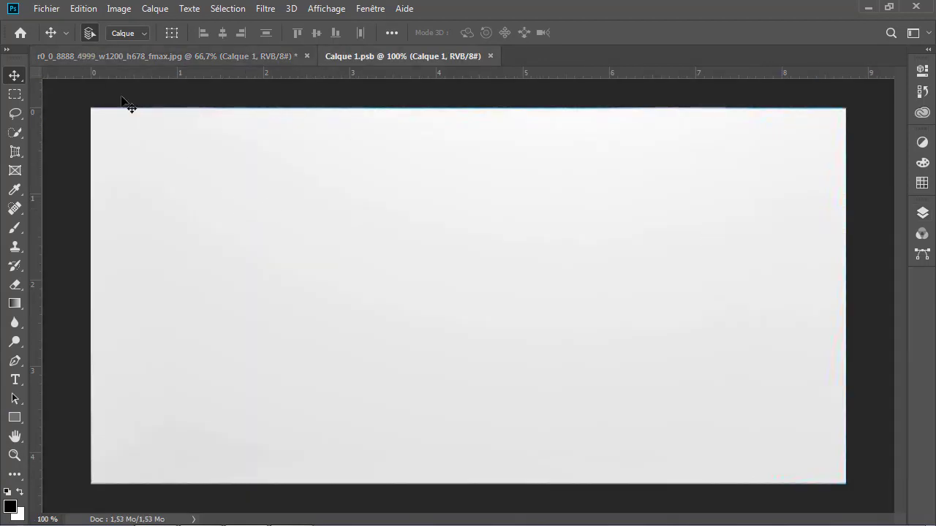
# Step: Open the city highway light-trails photo from the PLAQUER EN PERSPECTIVE folder and bring it into Calque 1.psb as a new layer
pyautogui.click(46, 8)
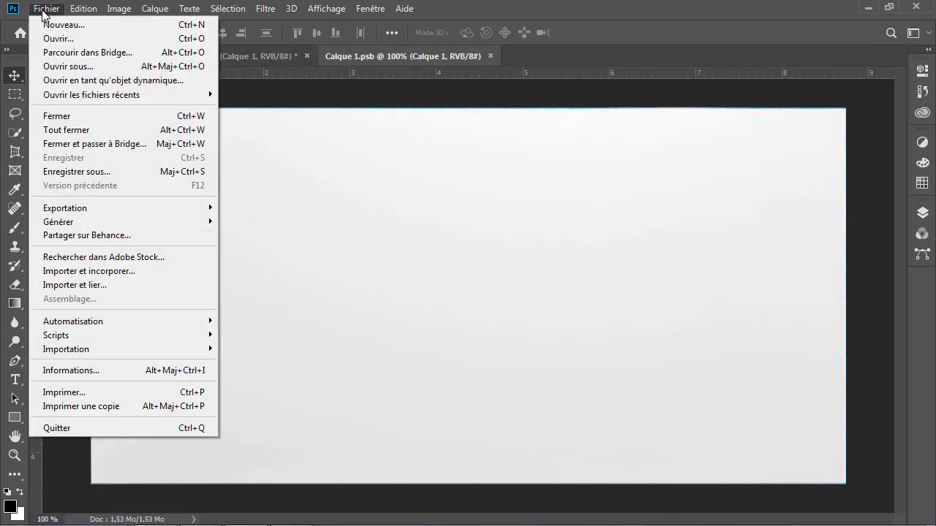
pyautogui.click(62, 44)
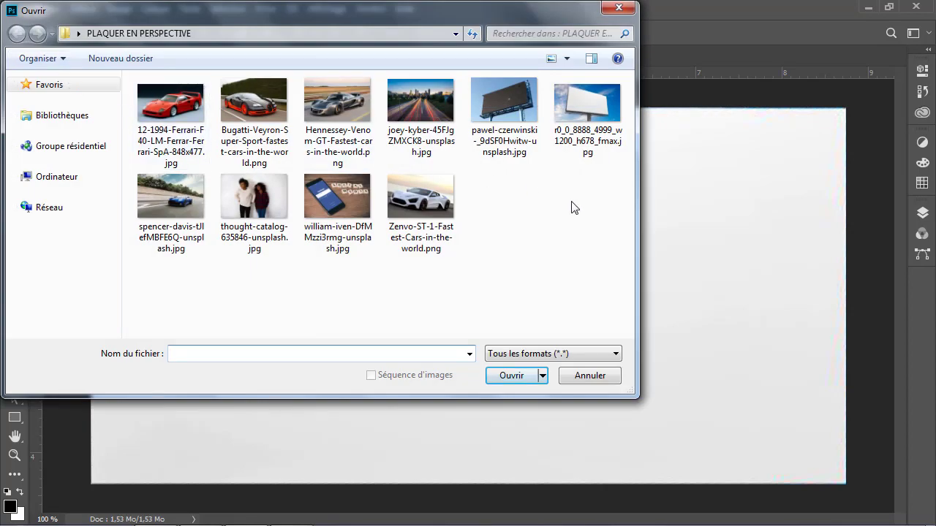
pyautogui.click(174, 122)
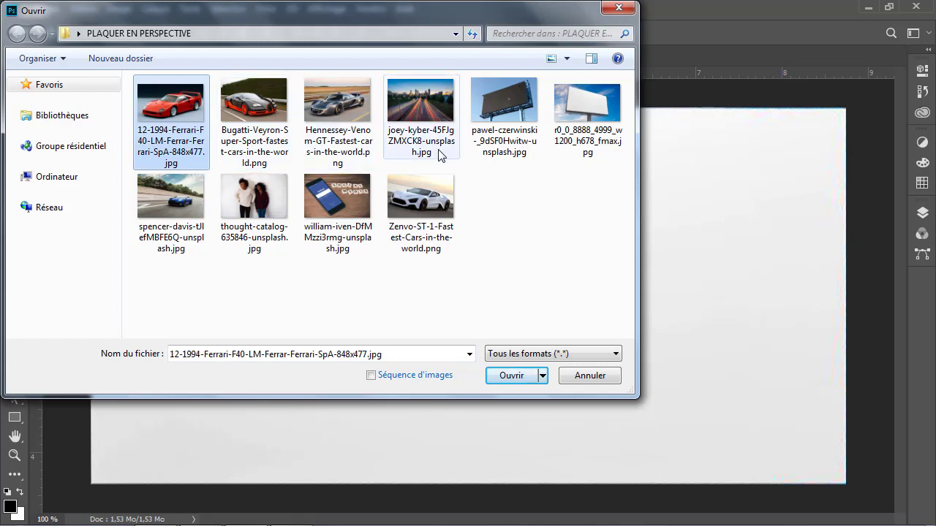
pyautogui.click(401, 110)
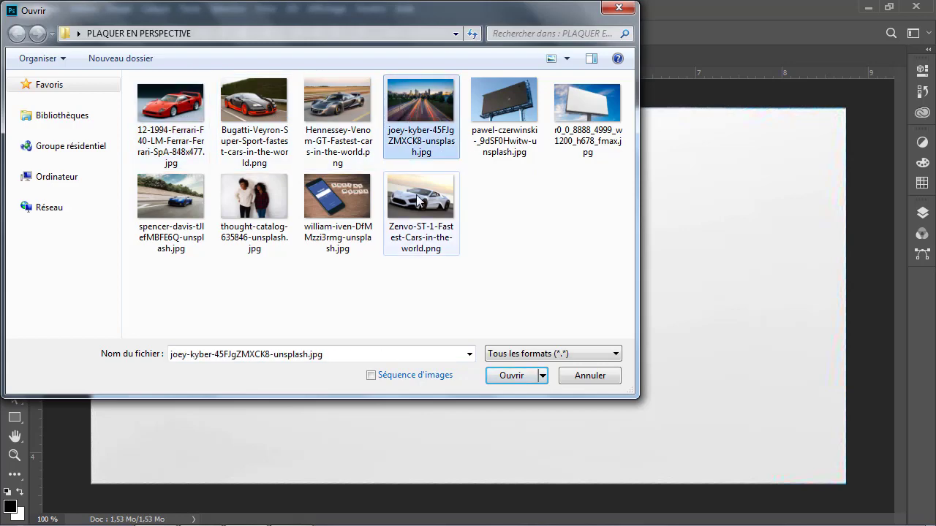
pyautogui.click(512, 377)
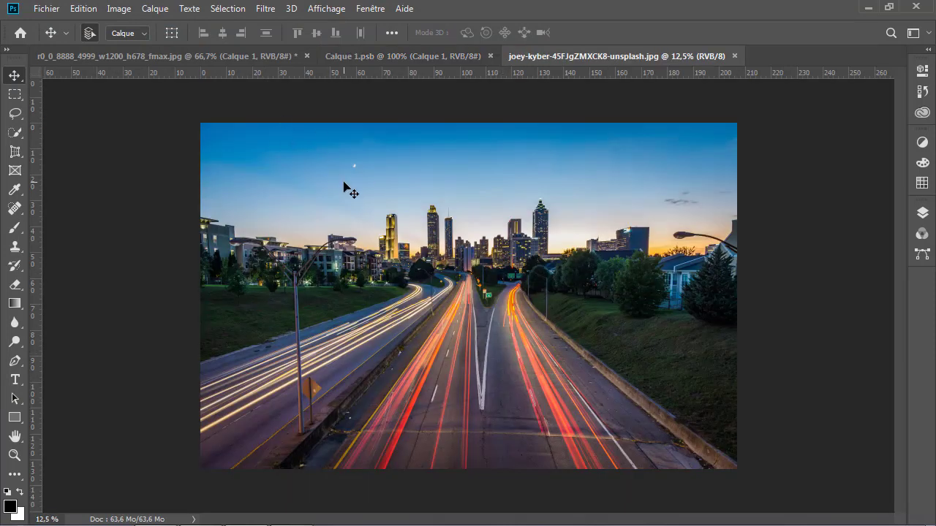
pyautogui.moveTo(390, 207); pyautogui.dragTo(379, 60)
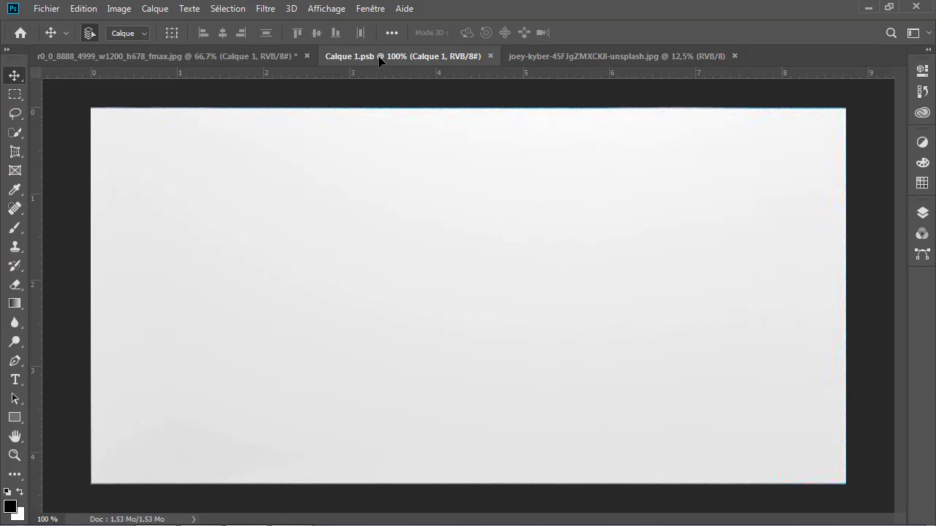
pyautogui.moveTo(379, 60); pyautogui.dragTo(408, 282)
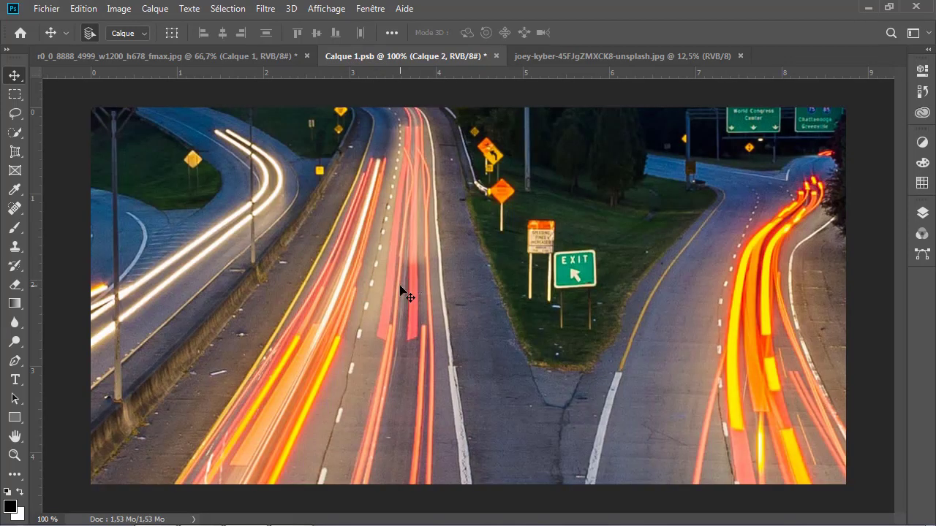
# Step: Scale the highway photo layer down to about 18.58 %, with its left edge aligned to the canvas's left edge
pyautogui.hotkey('ctrl', '-')
pyautogui.hotkey('ctrl', '-')
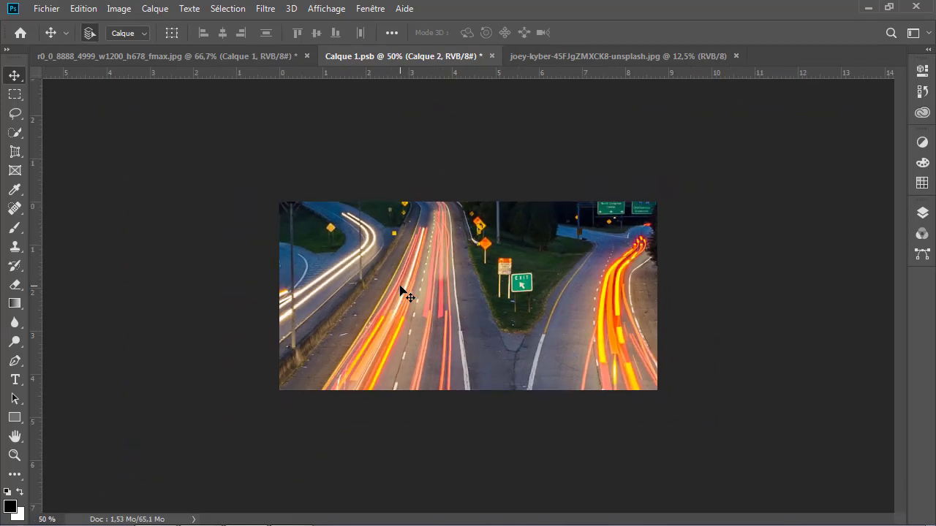
pyautogui.hotkey('ctrl', 't')
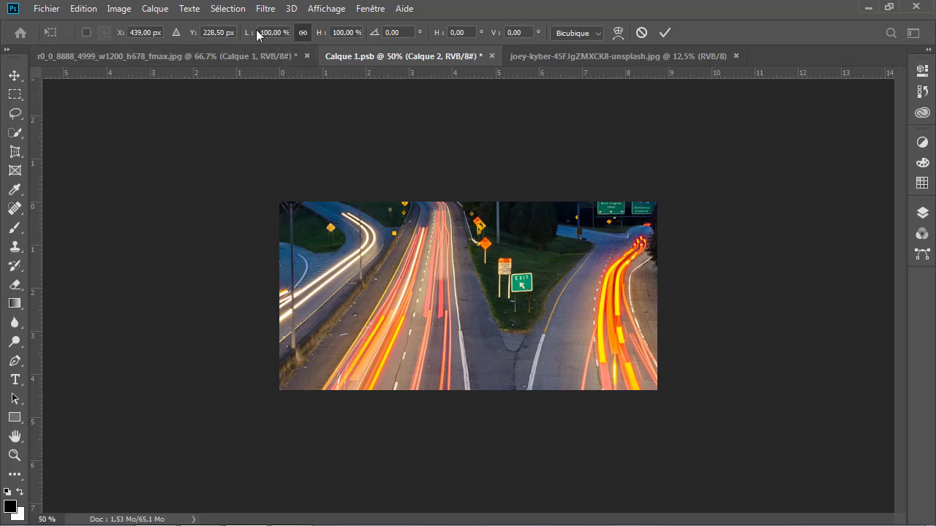
pyautogui.hotkey('ctrl', '-')
pyautogui.hotkey('ctrl', '-')
pyautogui.hotkey('ctrl', '-')
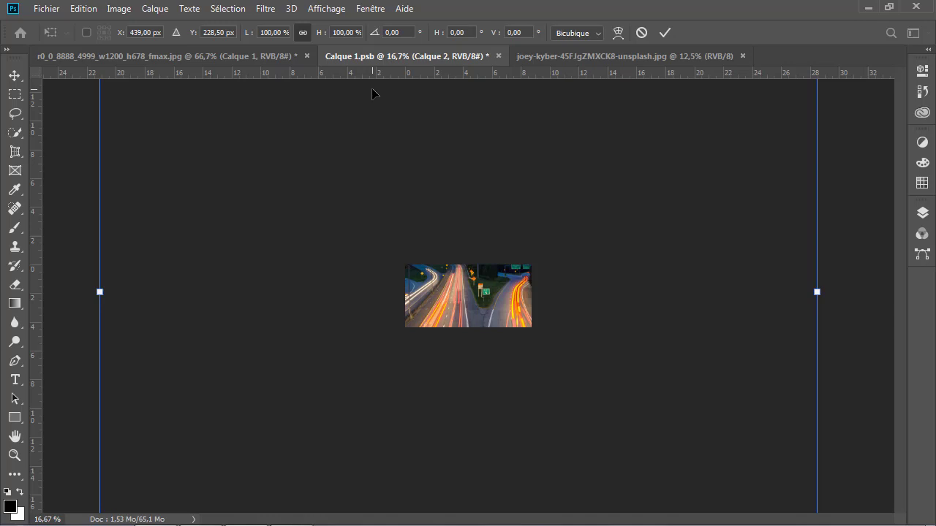
pyautogui.hotkey('ctrl', '0')
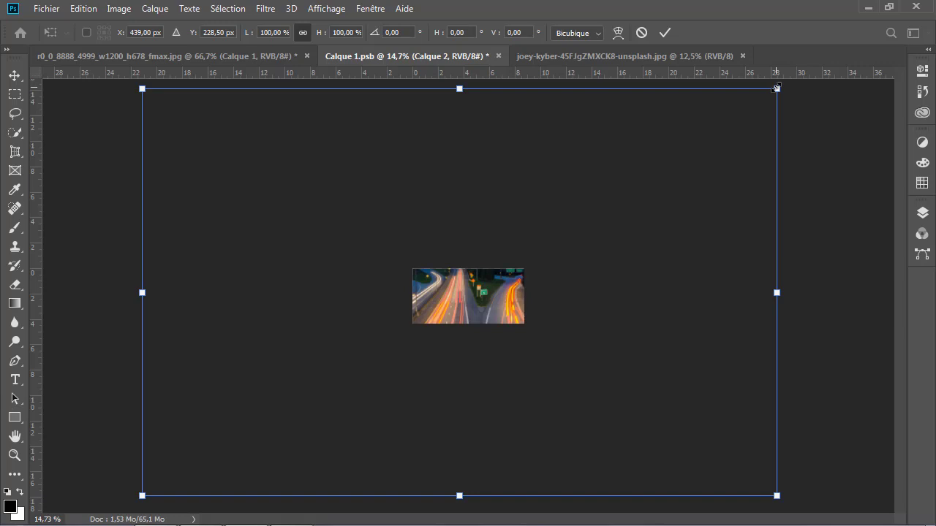
pyautogui.moveTo(776, 88); pyautogui.dragTo(550, 278)
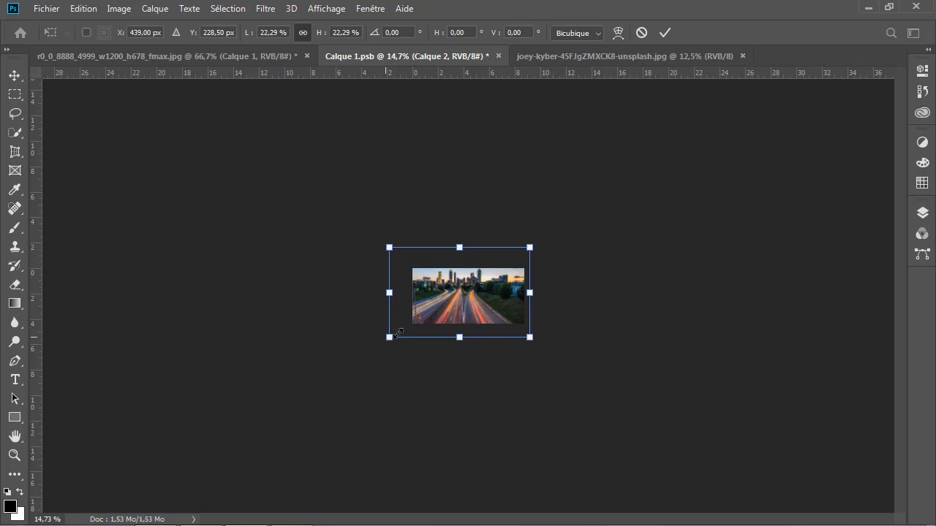
pyautogui.moveTo(389, 337); pyautogui.dragTo(415, 325)
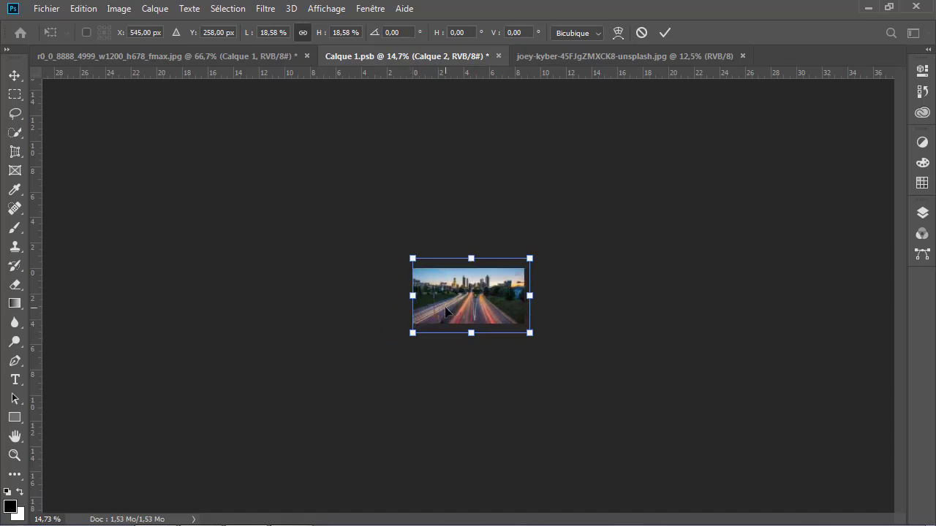
# Step: Nudge the highway photo left to an X position of 524 px so it extends past both sides of the canvas
pyautogui.hotkey('ctrl', '+')
pyautogui.hotkey('ctrl', '+')
pyautogui.hotkey('ctrl', '+')
pyautogui.hotkey('ctrl', '+')
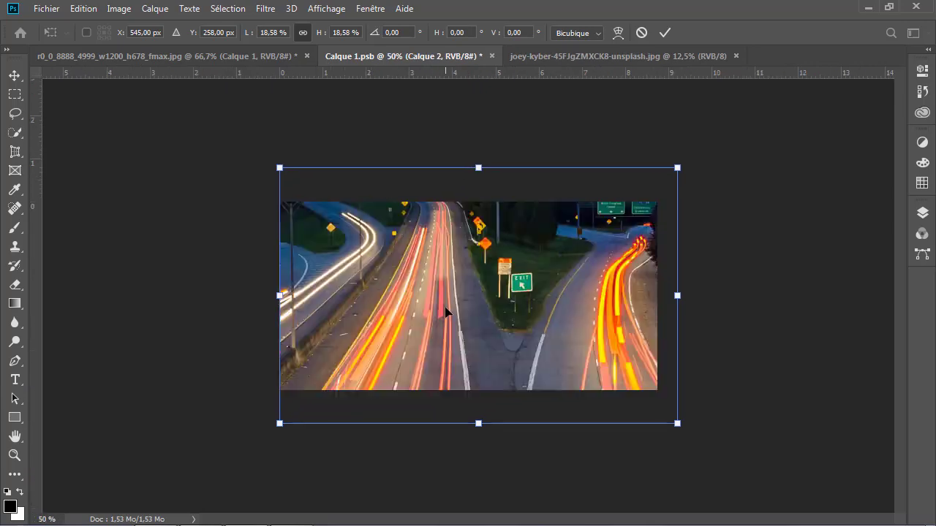
pyautogui.hotkey('ctrl', '+')
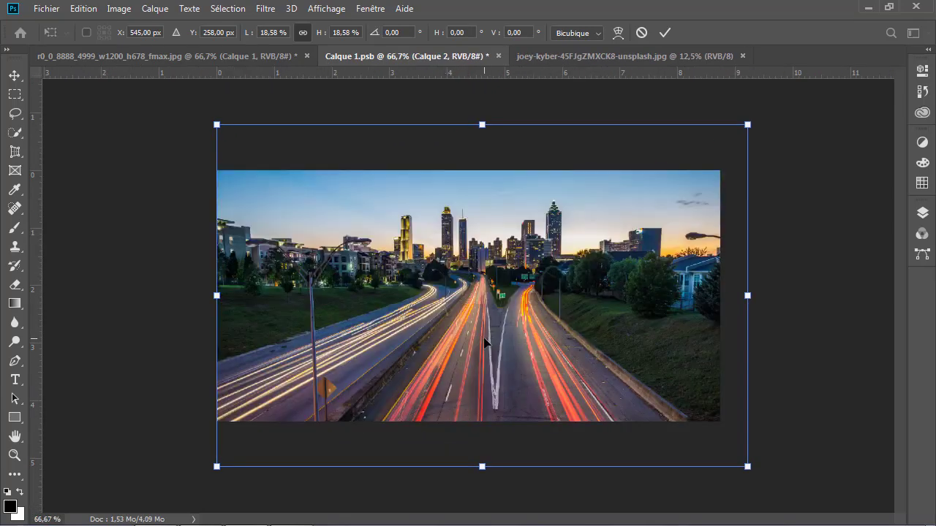
pyautogui.press('Left')
pyautogui.press('Left')
pyautogui.press('Left')
pyautogui.press('Left')
pyautogui.press('Left')
pyautogui.press('Left')
pyautogui.press('Left')
pyautogui.press('Left')
pyautogui.press('Left')
pyautogui.press('Left')
pyautogui.press('Left')
pyautogui.press('Left')
pyautogui.press('Left')
pyautogui.press('Left')
pyautogui.press('Left')
pyautogui.press('Left')
pyautogui.press('Left')
pyautogui.press('Left')
pyautogui.press('Left')
pyautogui.press('Left')
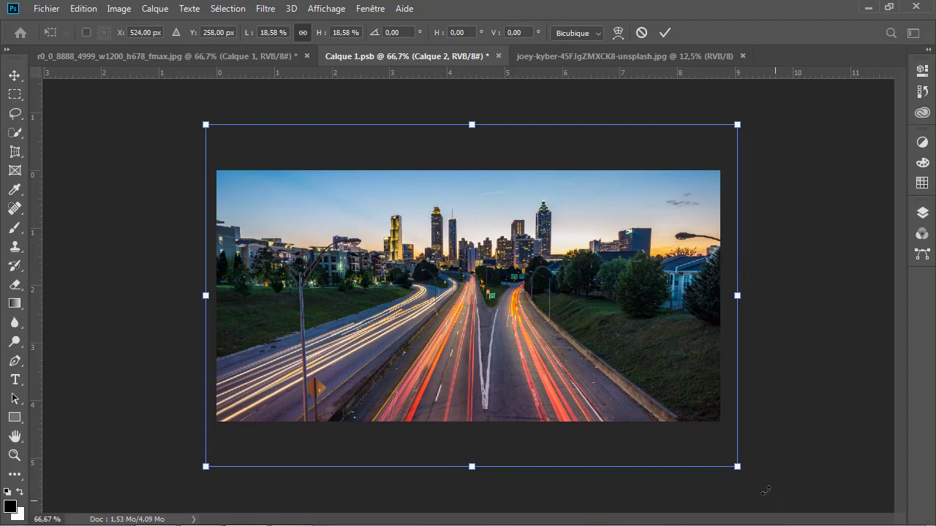
# Step: Shrink the highway photo to about 18.02 % while still covering the whole canvas, and apply the transformation
pyautogui.moveTo(736, 467); pyautogui.dragTo(732, 462)
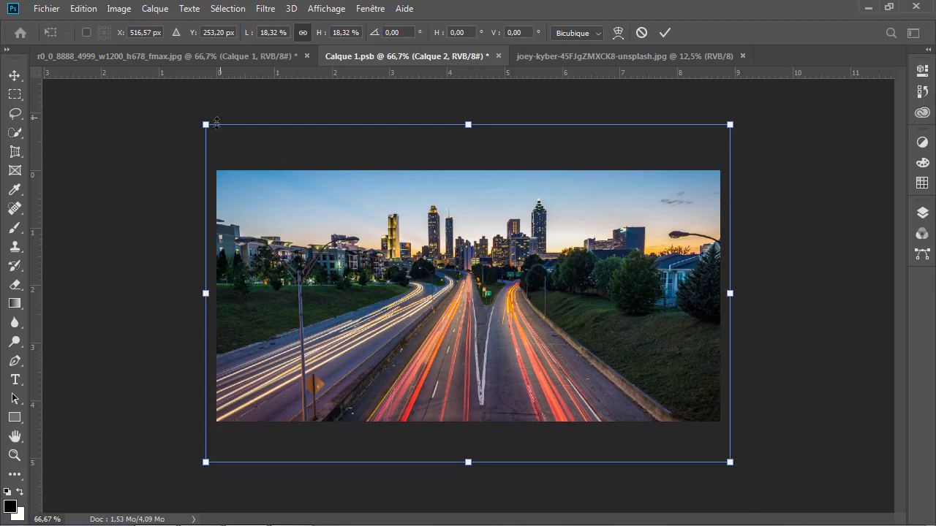
pyautogui.moveTo(206, 125); pyautogui.dragTo(209, 128)
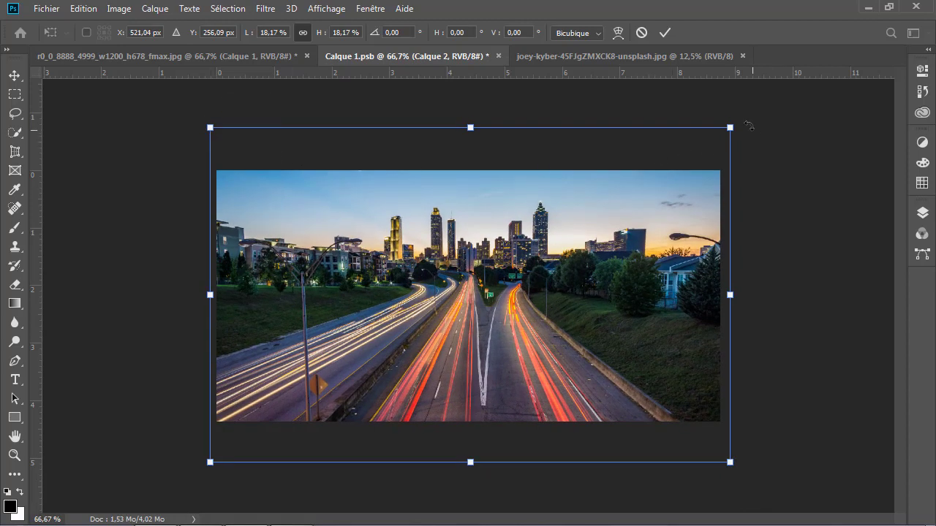
pyautogui.moveTo(729, 127); pyautogui.dragTo(726, 130)
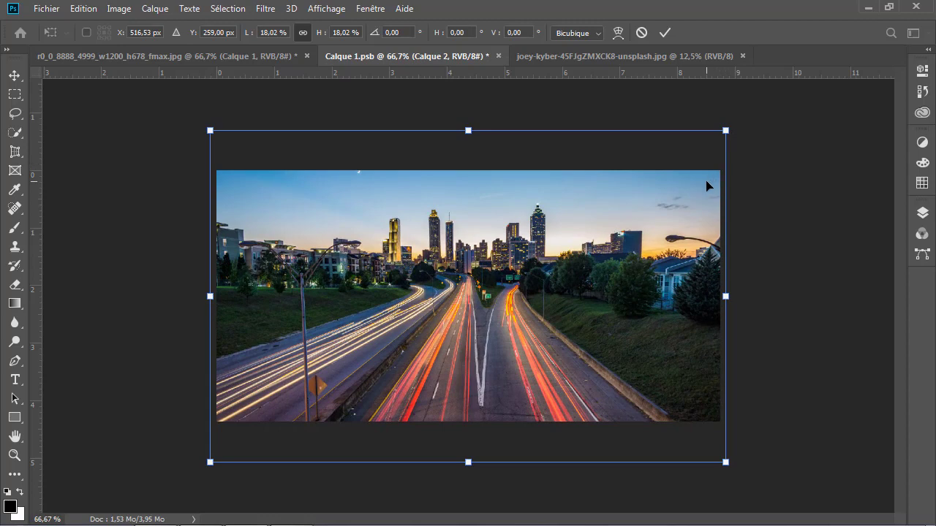
pyautogui.press('Return')
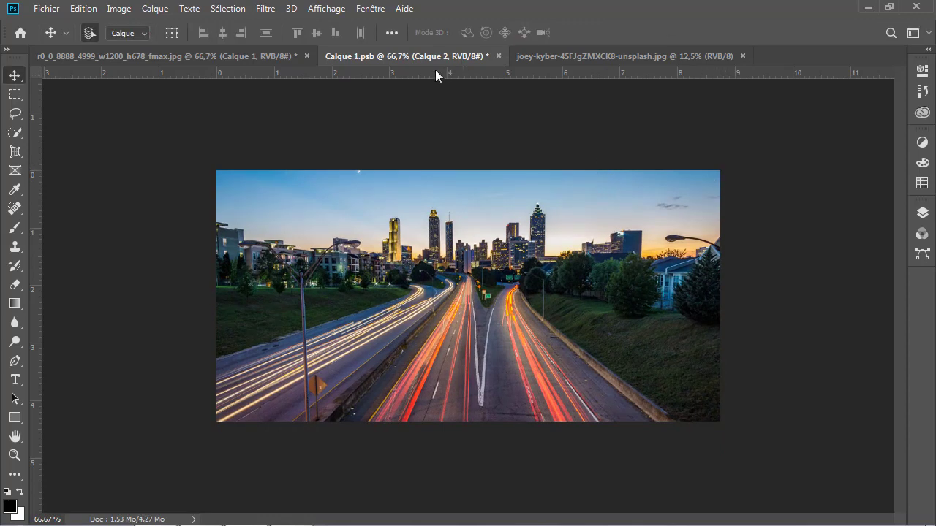
# Step: Save Calque 1.psb and check the highway photo on the billboard in the r0_0_8888_4999_w1200_h678_fmax.jpg document
pyautogui.click(160, 56)
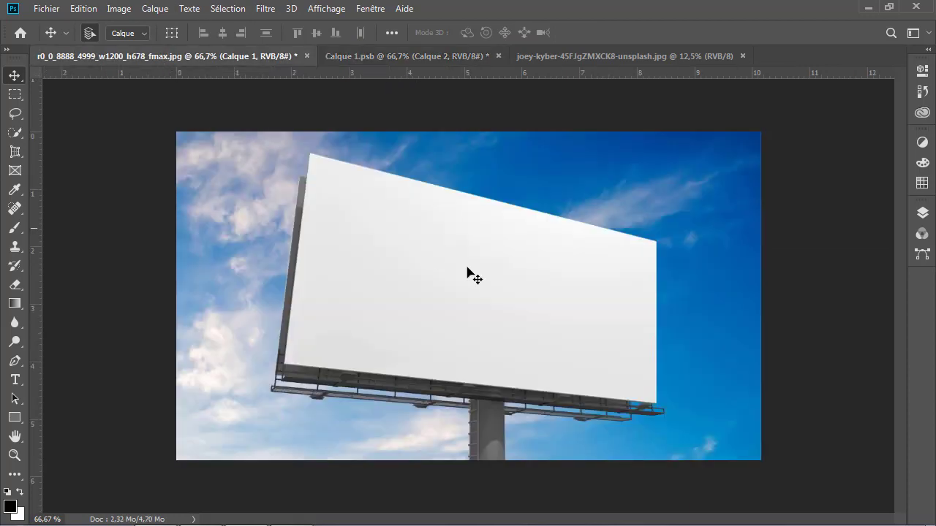
pyautogui.click(426, 55)
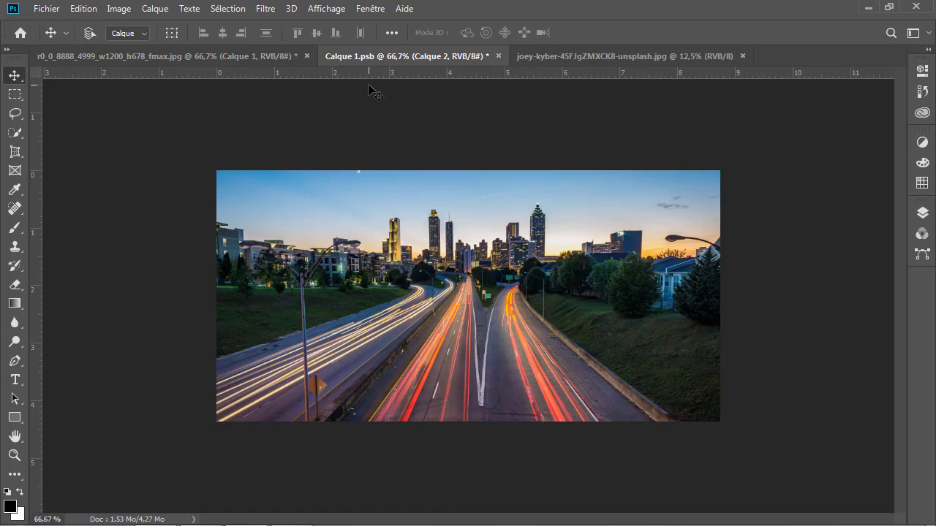
pyautogui.hotkey('ctrl', 's')
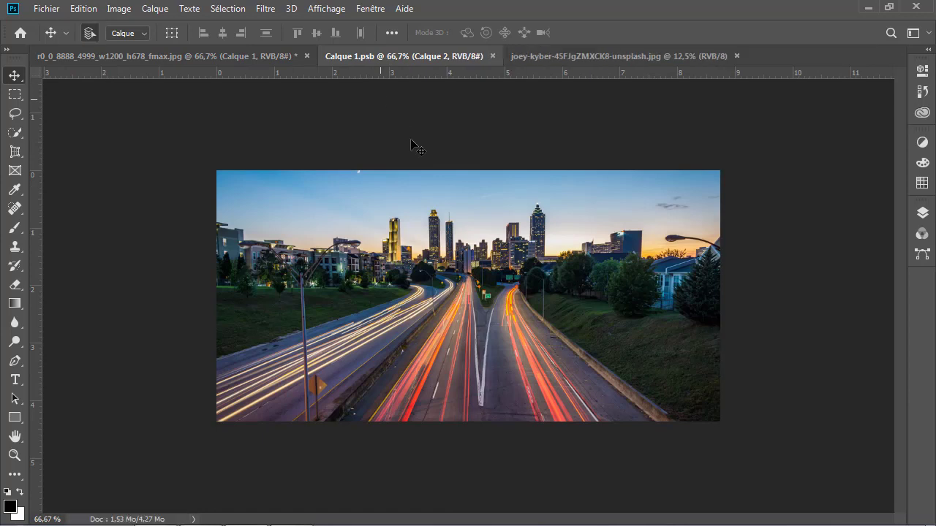
pyautogui.click(239, 57)
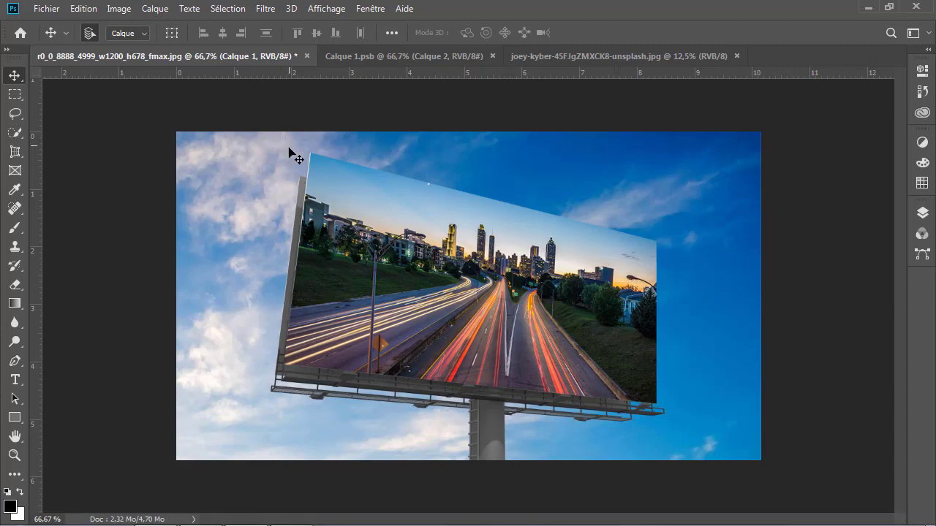
# Step: Place Bugatti-Veyron-Super-Sport-fastest-cars-in-the-world.png into Calque 1.psb as an embedded object
pyautogui.click(407, 56)
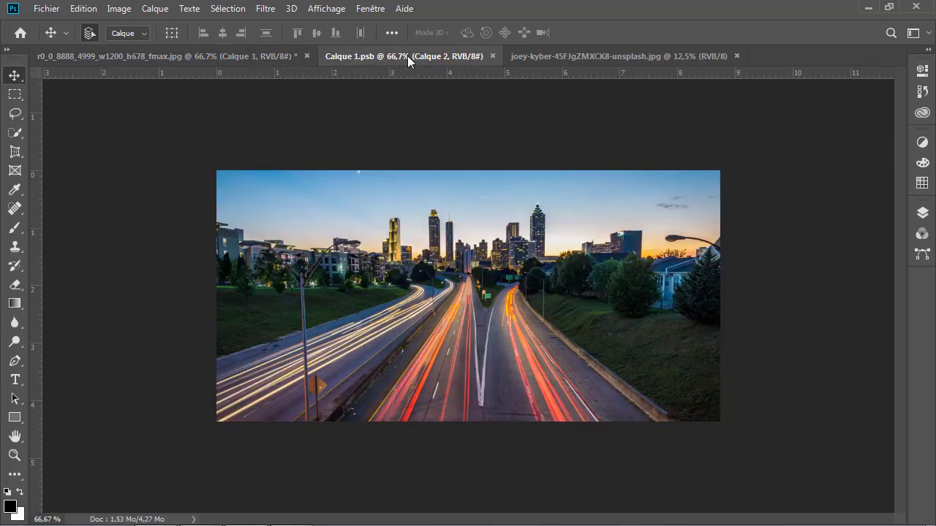
pyautogui.click(928, 51)
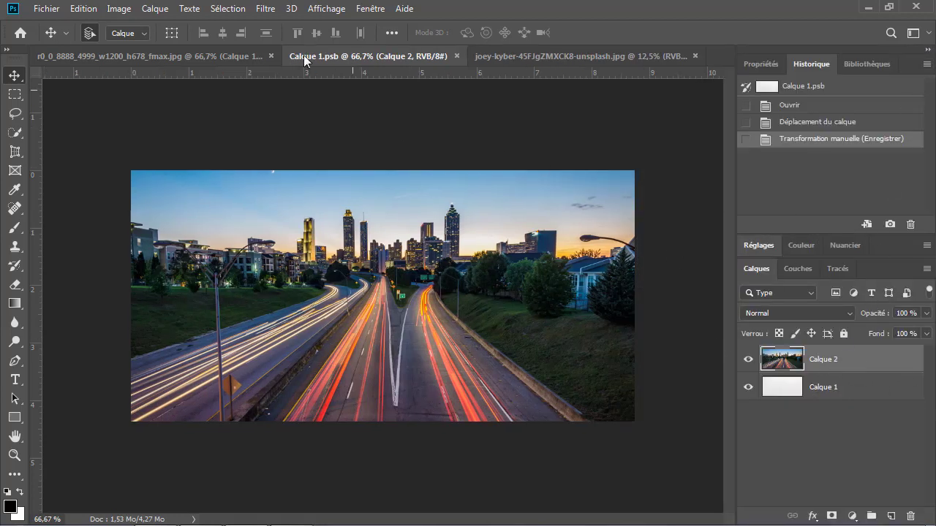
pyautogui.click(50, 15)
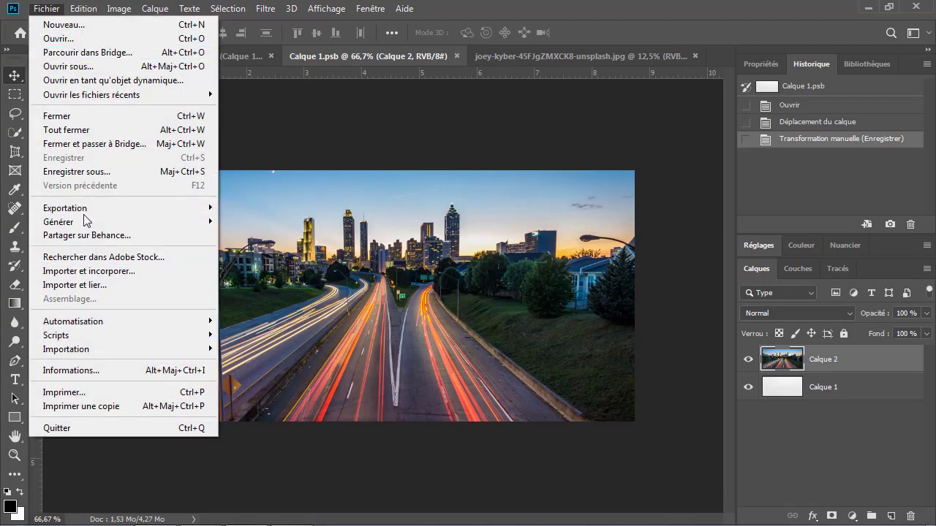
pyautogui.moveTo(62, 225)
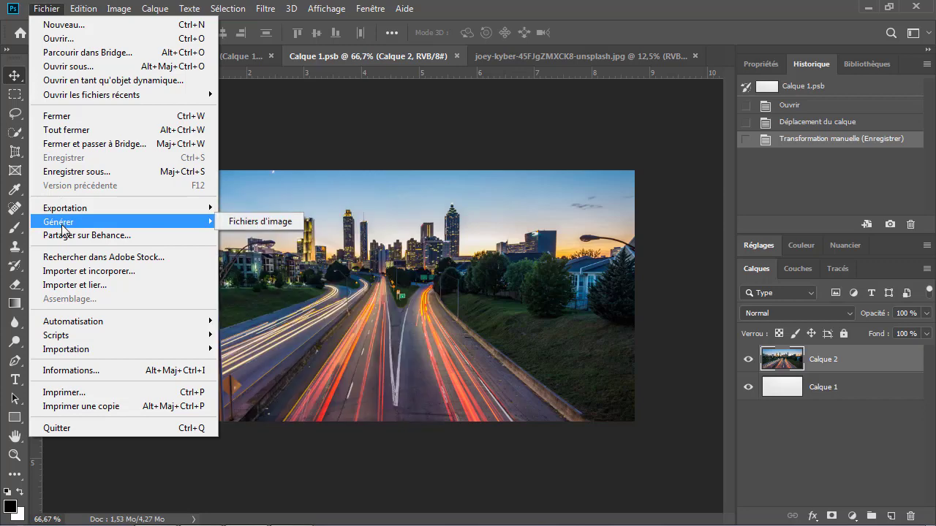
pyautogui.click(67, 276)
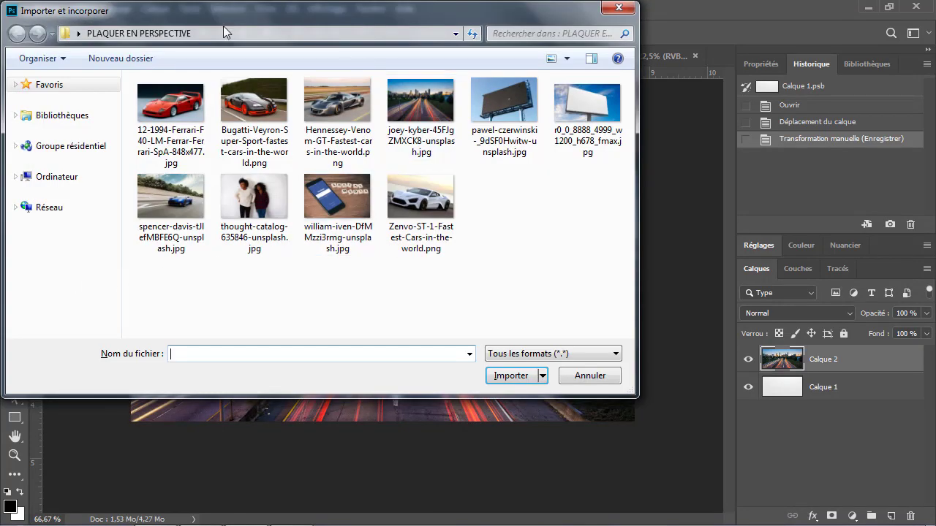
pyautogui.click(250, 111)
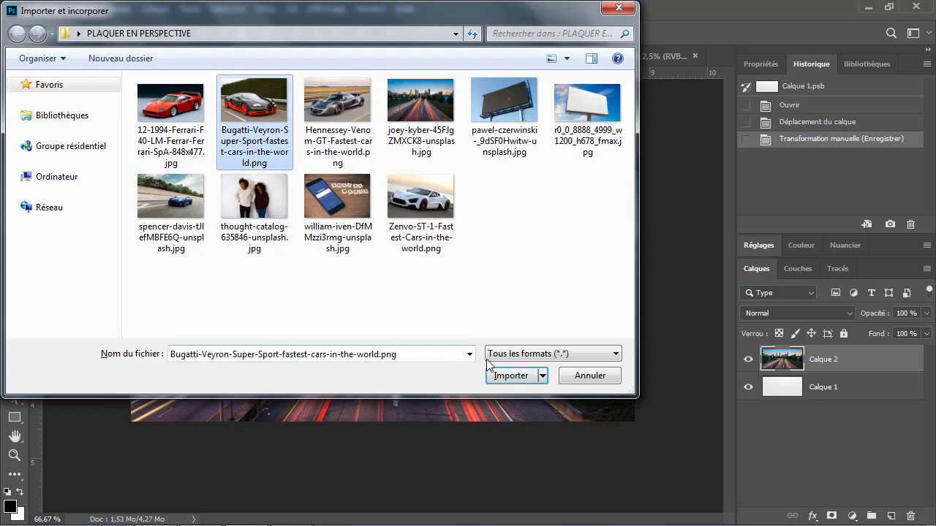
pyautogui.click(500, 376)
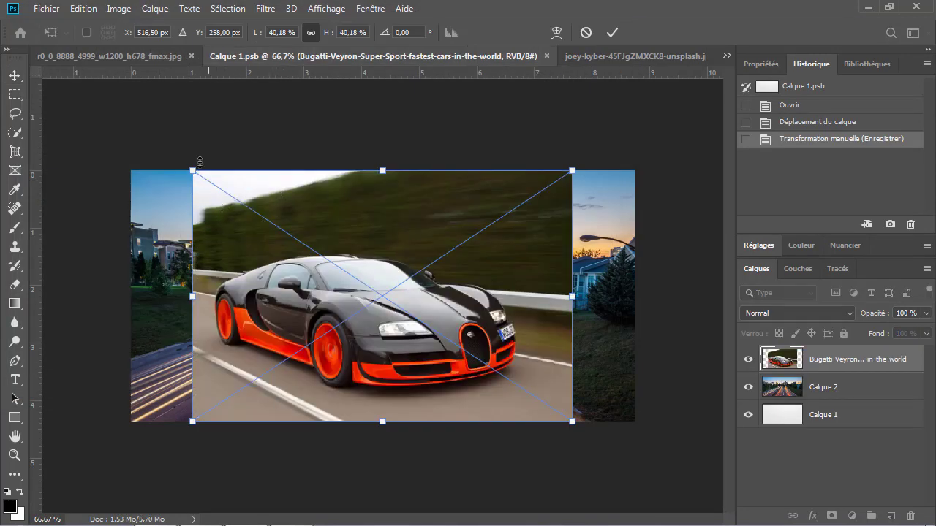
# Step: Enlarge the placed Bugatti image to about 54.5 %, position it at about X 515.5 px, Y 185 px, and apply the placement
pyautogui.moveTo(193, 170); pyautogui.dragTo(125, 127)
pyautogui.moveTo(449, 395); pyautogui.dragTo(440, 360)
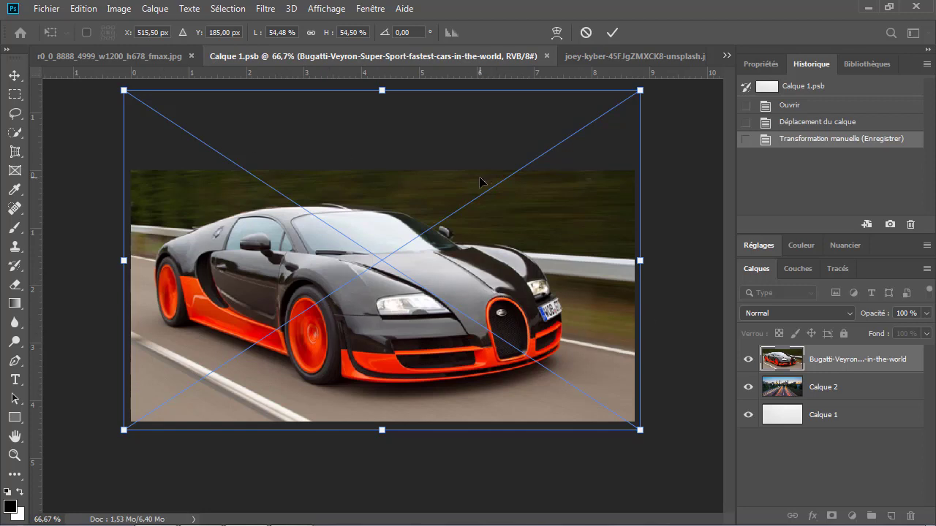
pyautogui.click(612, 32)
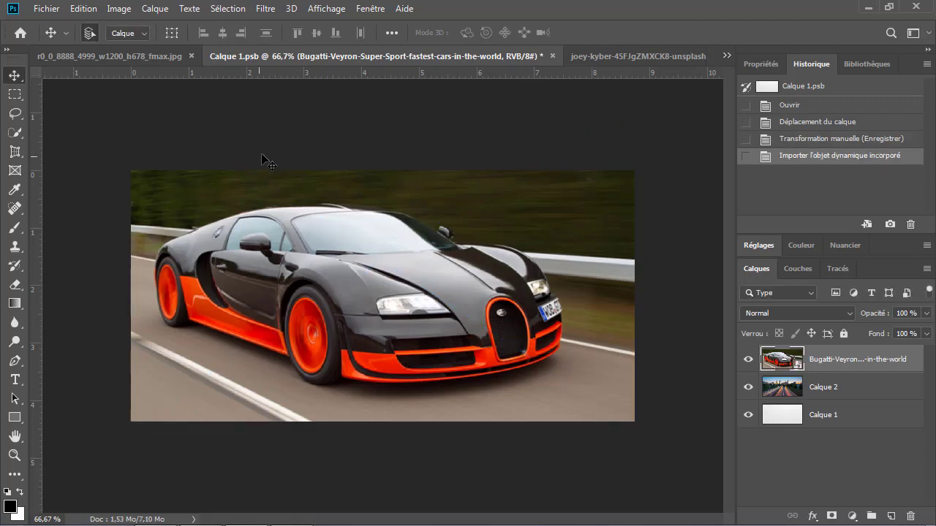
# Step: Save Calque 1.psb to update the billboard with the Bugatti, and close the original highway photo document
pyautogui.hotkey('ctrl', 's')
pyautogui.click(139, 55)
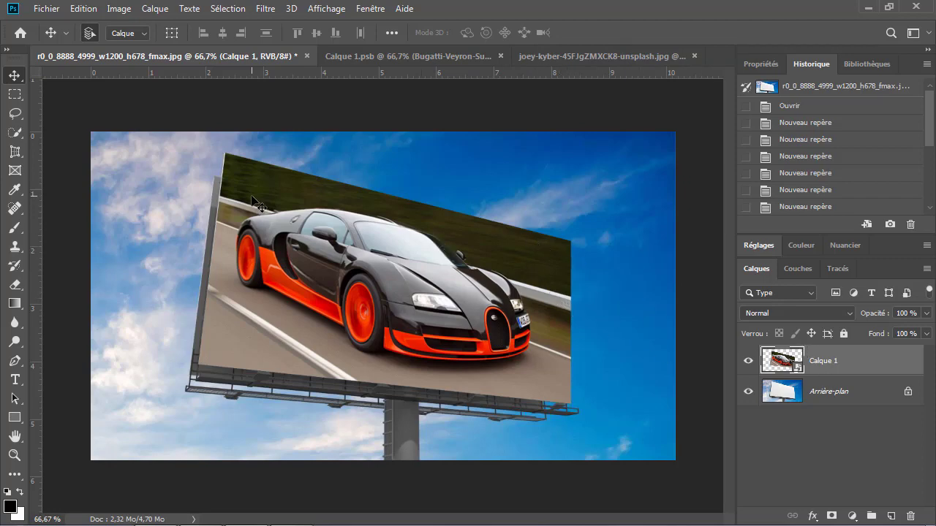
pyautogui.click(567, 59)
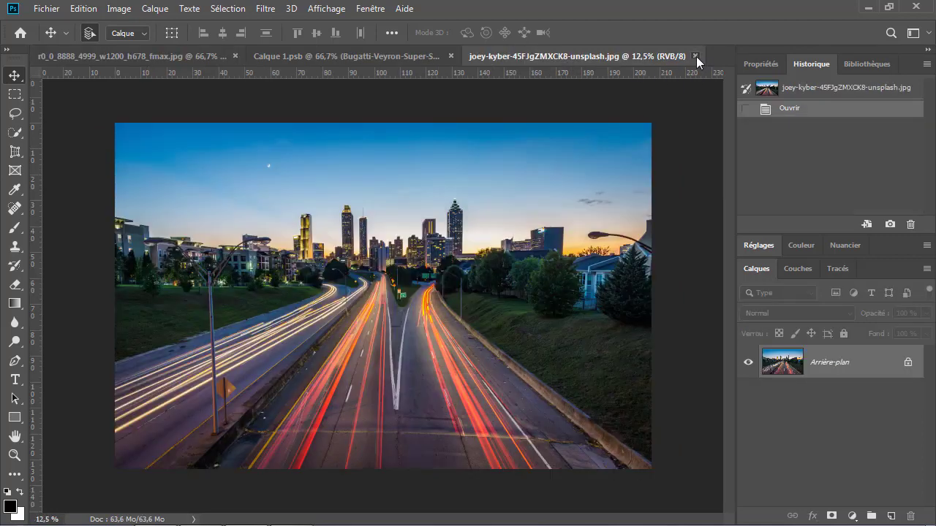
pyautogui.click(695, 56)
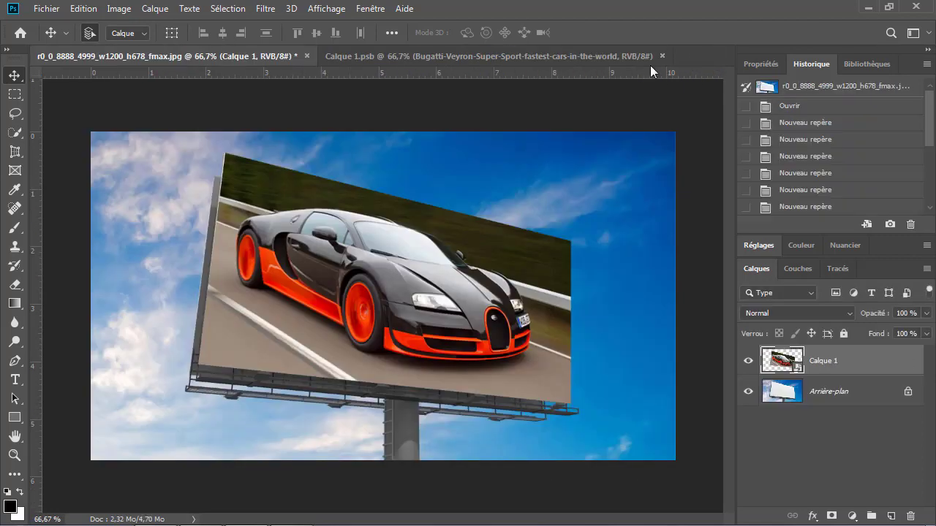
# Step: Open 12-1994-Ferrari-F40-LM-Ferrar-Ferrari-SpA-848x477.jpg and bring it into Calque 1.psb as a new layer above the Bugatti
pyautogui.click(469, 56)
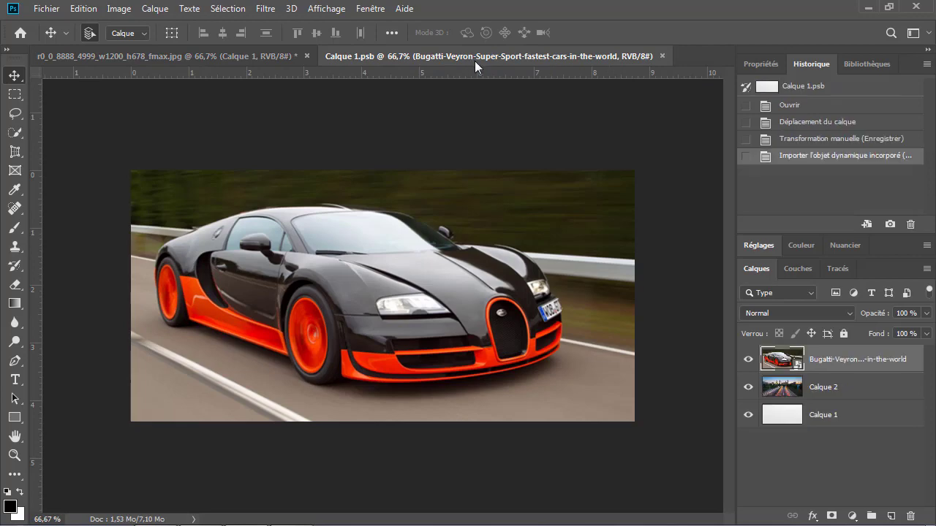
pyautogui.click(46, 13)
pyautogui.click(64, 39)
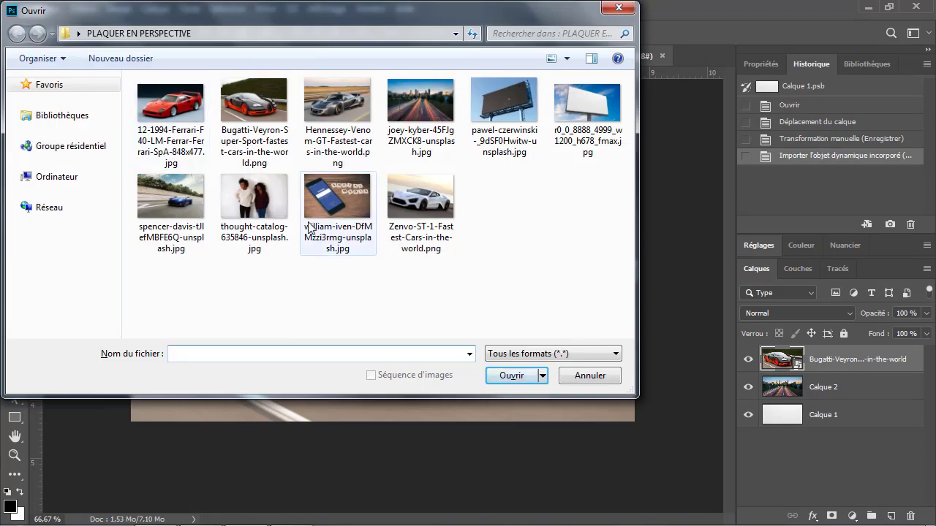
pyautogui.click(189, 106)
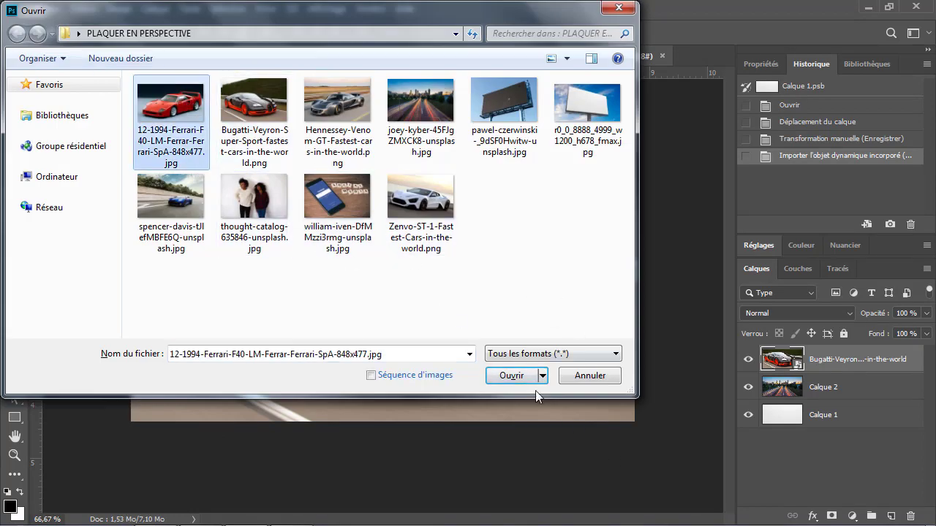
pyautogui.click(512, 376)
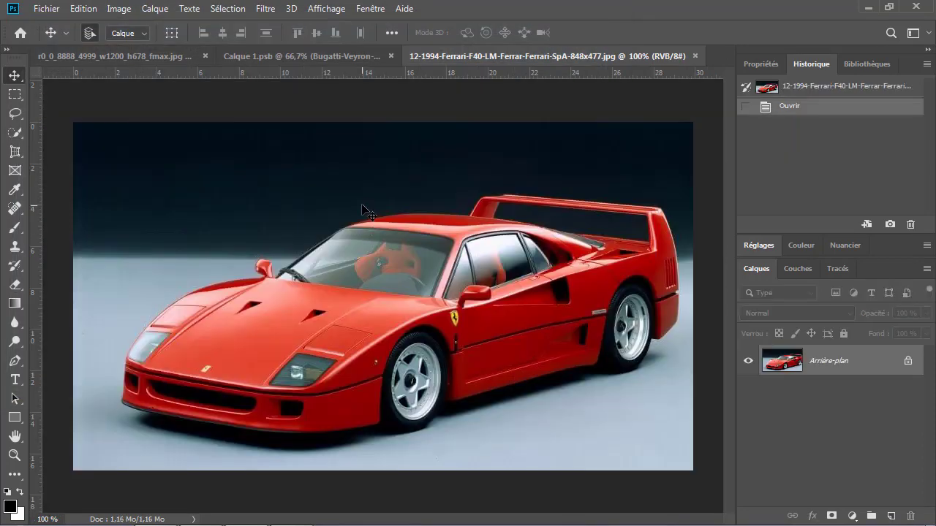
pyautogui.moveTo(361, 206); pyautogui.dragTo(332, 117)
pyautogui.moveTo(365, 285); pyautogui.dragTo(366, 285)
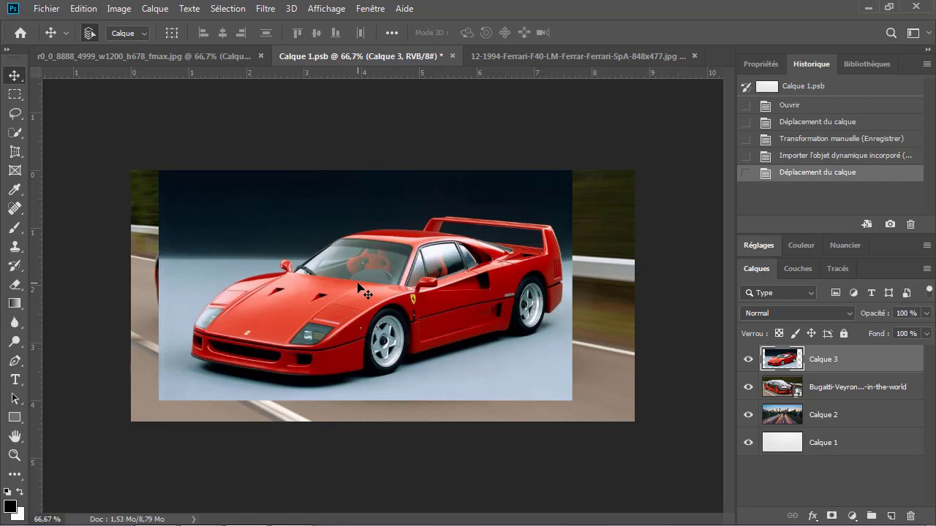
# Step: Enlarge the Ferrari layer to about 129.33 % with Free Transform so it covers the whole canvas
pyautogui.hotkey('ctrl', 't')
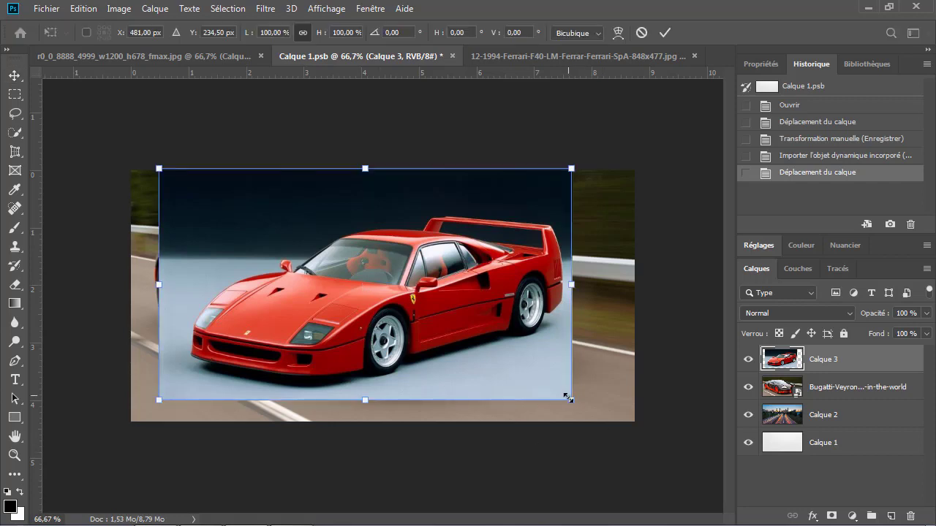
pyautogui.moveTo(574, 407); pyautogui.dragTo(661, 453)
pyautogui.moveTo(159, 169); pyautogui.dragTo(126, 149)
pyautogui.moveTo(390, 314); pyautogui.dragTo(370, 302)
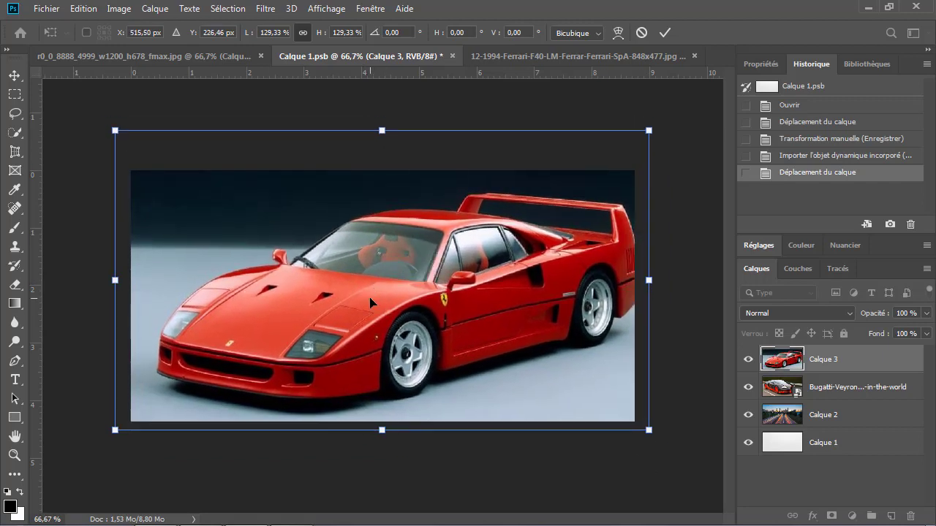
# Step: Nudge the Ferrari layer to about X 491.5 px, Y 224.96 px and apply the transformation
pyautogui.press('Left')
pyautogui.press('Left')
pyautogui.press('Left')
pyautogui.press('Left')
pyautogui.press('Left')
pyautogui.press('Left')
pyautogui.press('Left')
pyautogui.press('Left')
pyautogui.press('Left')
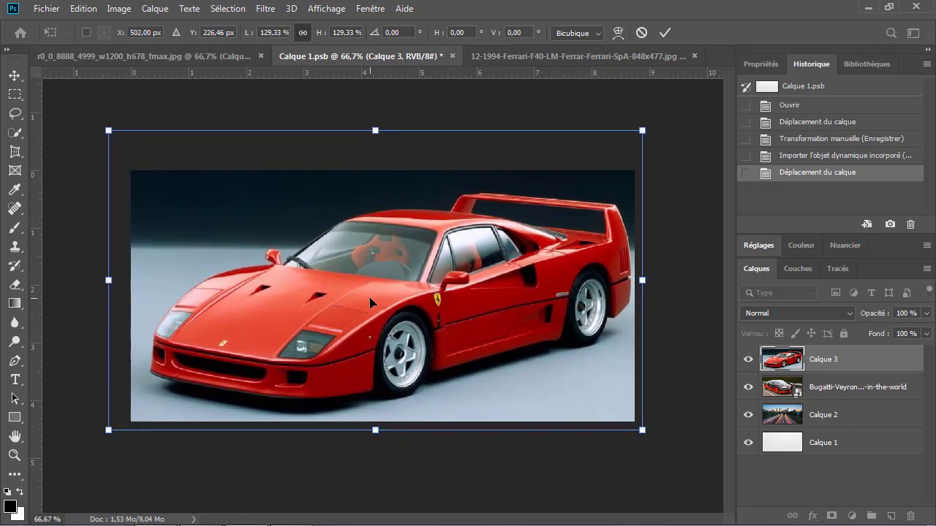
pyautogui.press('Left')
pyautogui.press('Left')
pyautogui.press('Left')
pyautogui.press('Left')
pyautogui.press('Left')
pyautogui.press('Left')
pyautogui.press('Left')
pyautogui.press('Left')
pyautogui.press('Left')
pyautogui.press('Left')
pyautogui.press('Left')
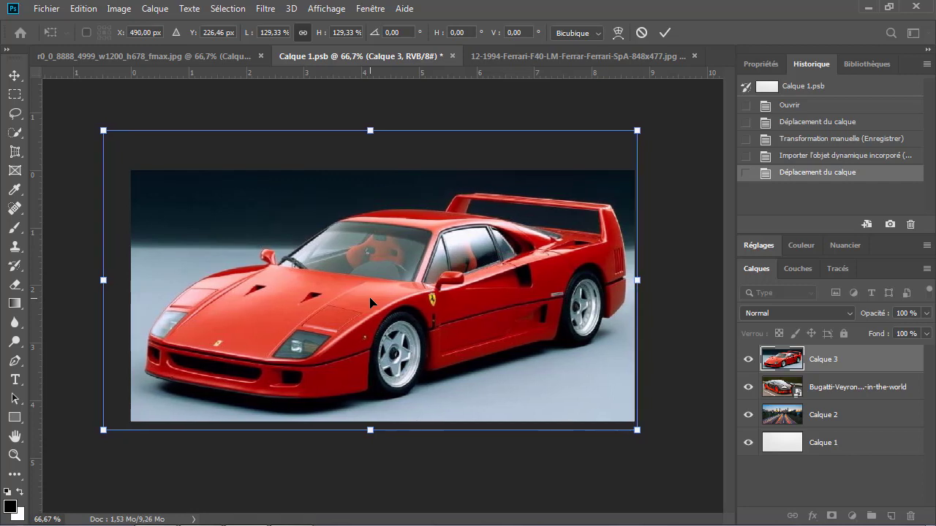
pyautogui.press('Right')
pyautogui.press('Right')
pyautogui.press('Right')
pyautogui.press('Right')
pyautogui.press('Up')
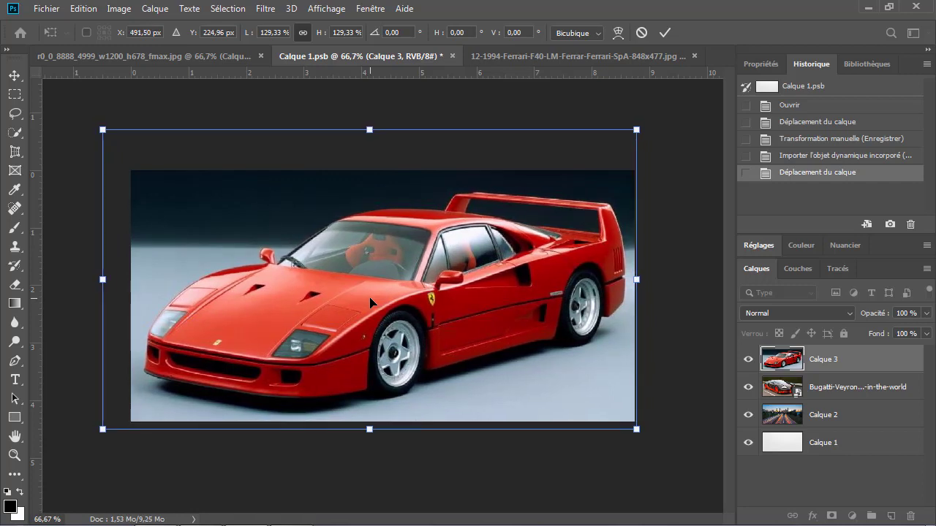
pyautogui.press('Return')
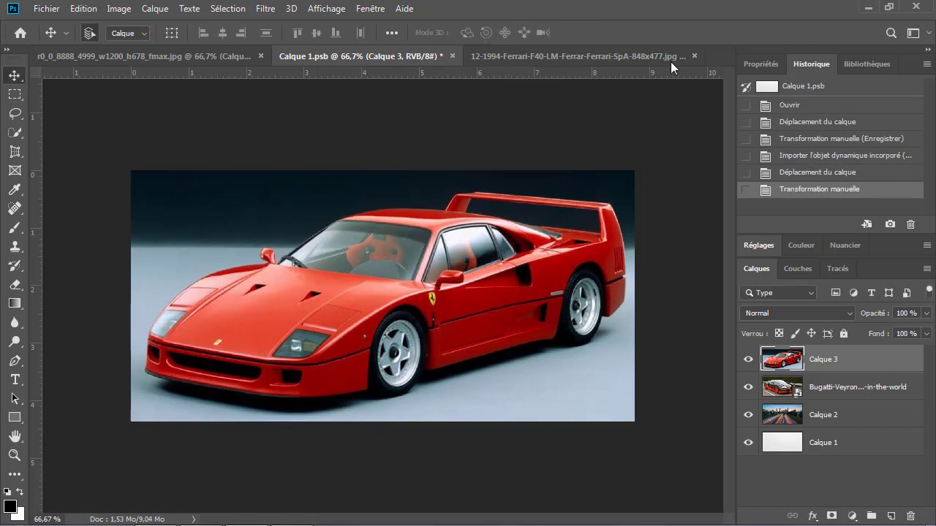
# Step: Close the original Ferrari photo document and tile Calque 1.psb and the billboard document side by side as two vertical windows
pyautogui.click(693, 55)
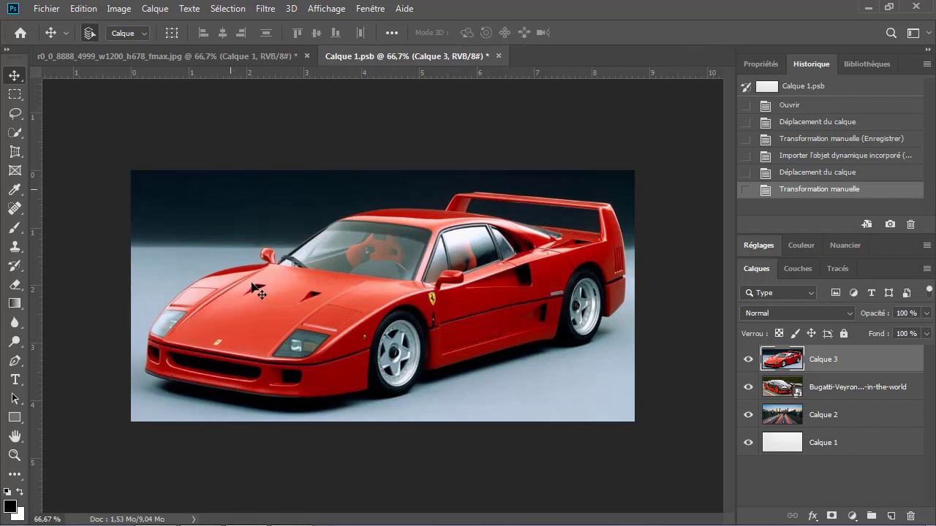
pyautogui.click(363, 10)
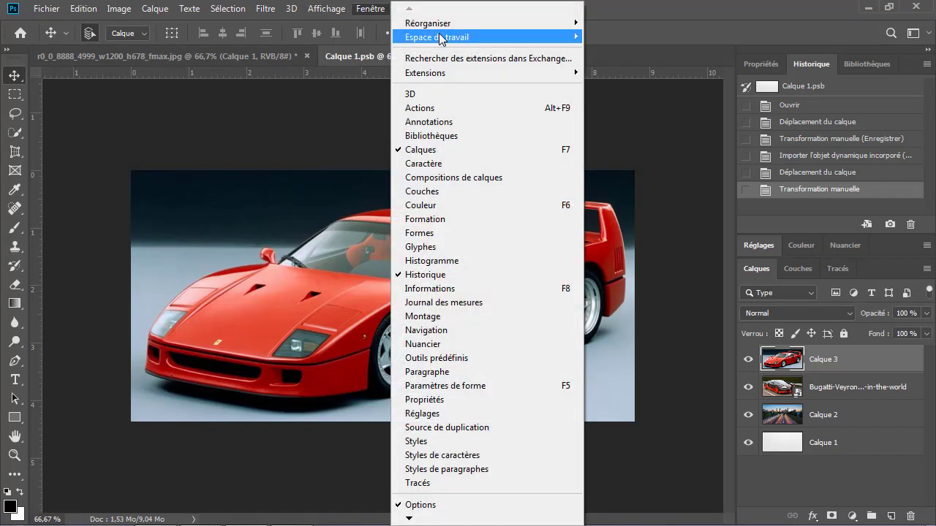
pyautogui.moveTo(449, 27)
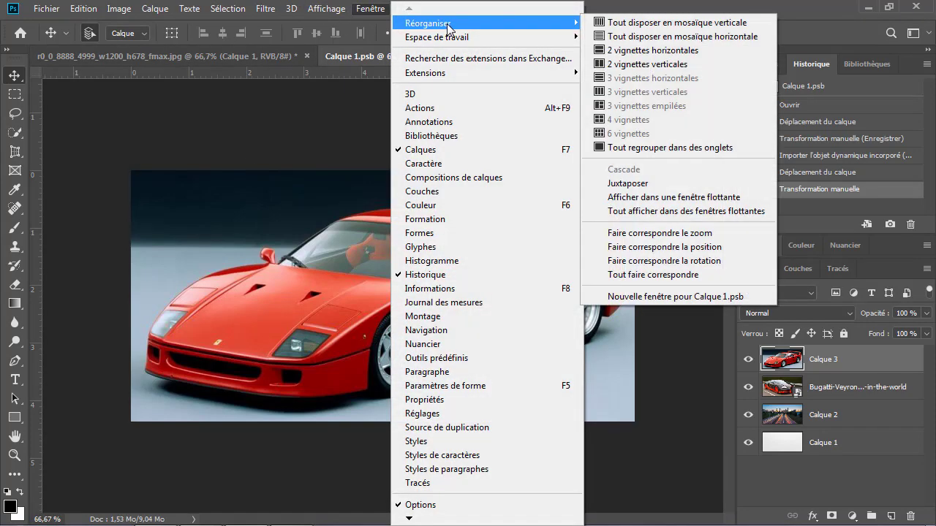
pyautogui.click(679, 63)
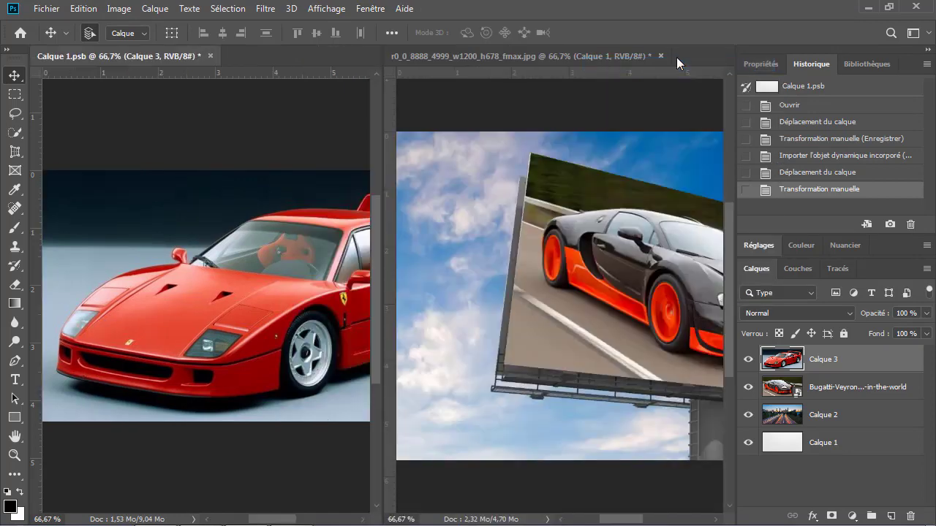
# Step: Save Calque 1.psb to update the billboard with the Ferrari, keeping both documents in view
pyautogui.click(552, 204)
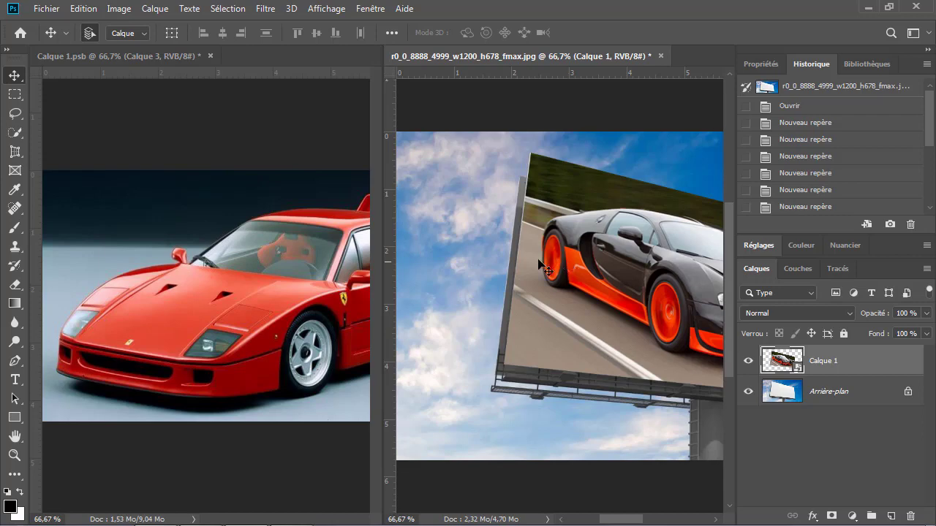
pyautogui.click(298, 218)
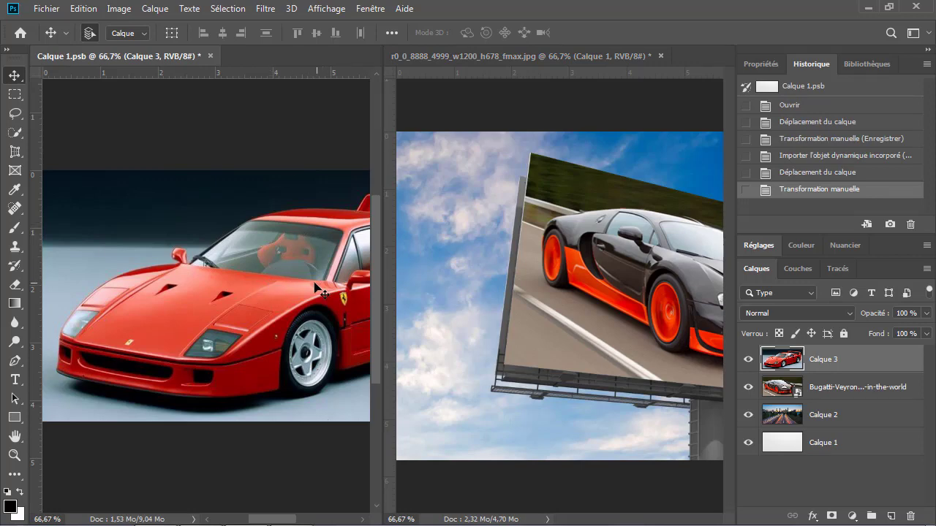
pyautogui.hotkey('ctrl', 's')
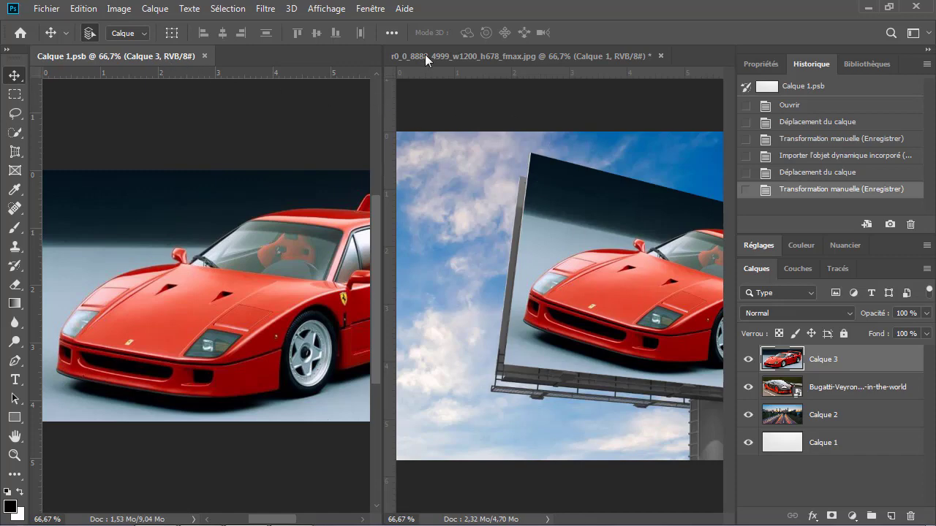
# Step: Regroup all documents into tabs, view the full billboard image, and close Calque 1.psb
pyautogui.click(371, 9)
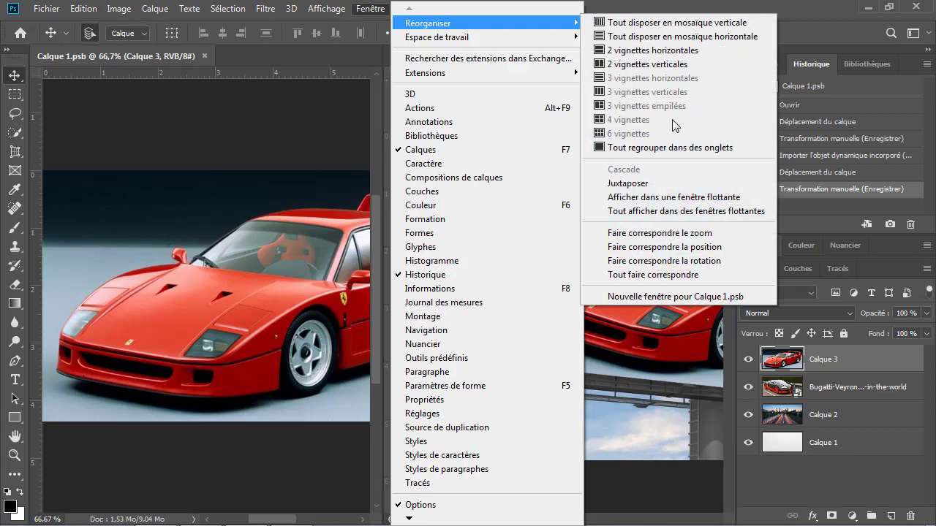
pyautogui.click(669, 151)
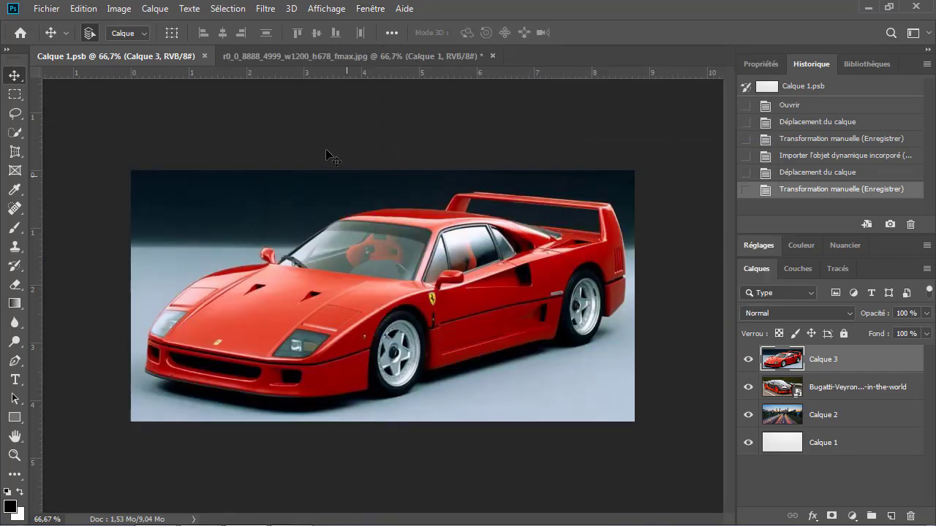
pyautogui.click(301, 56)
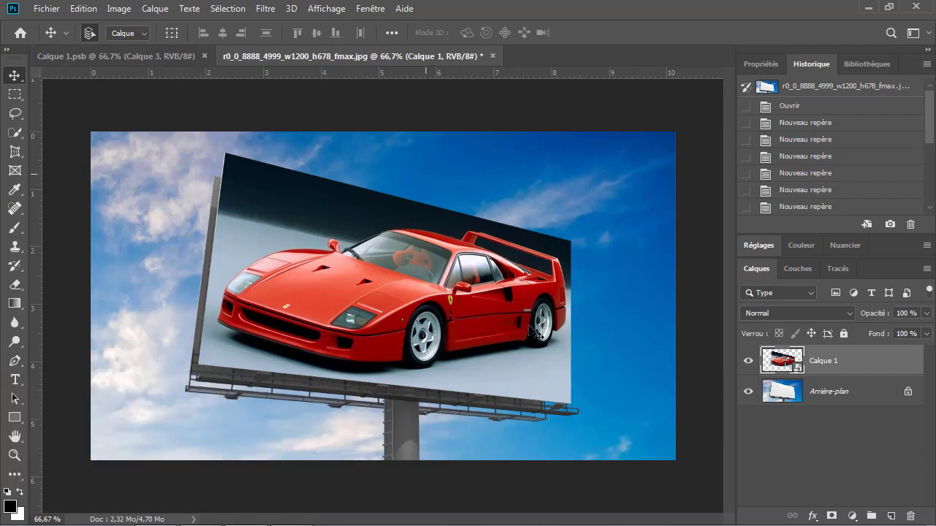
pyautogui.click(203, 57)
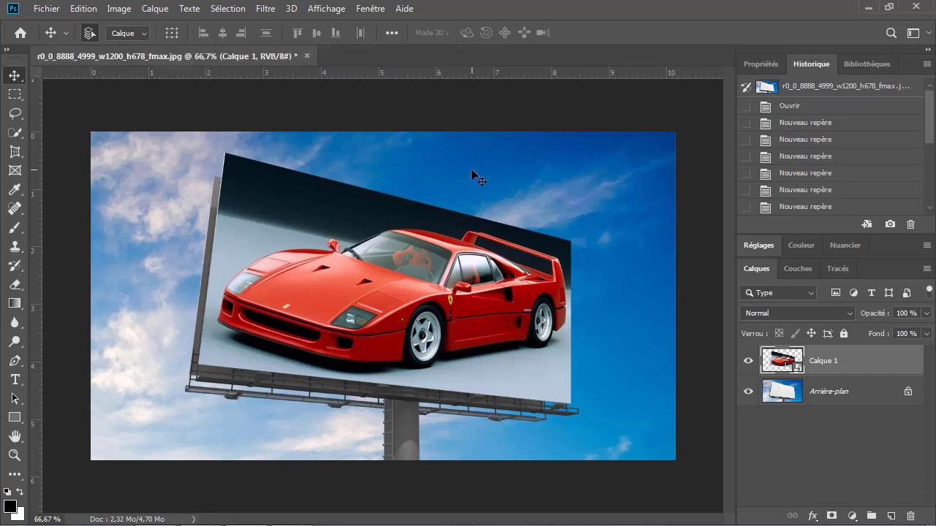
# Step: Reopen the contents of the Calque 1 smart object and add the text SPEEDY above the Ferrari's hood
pyautogui.doubleClick(795, 364)
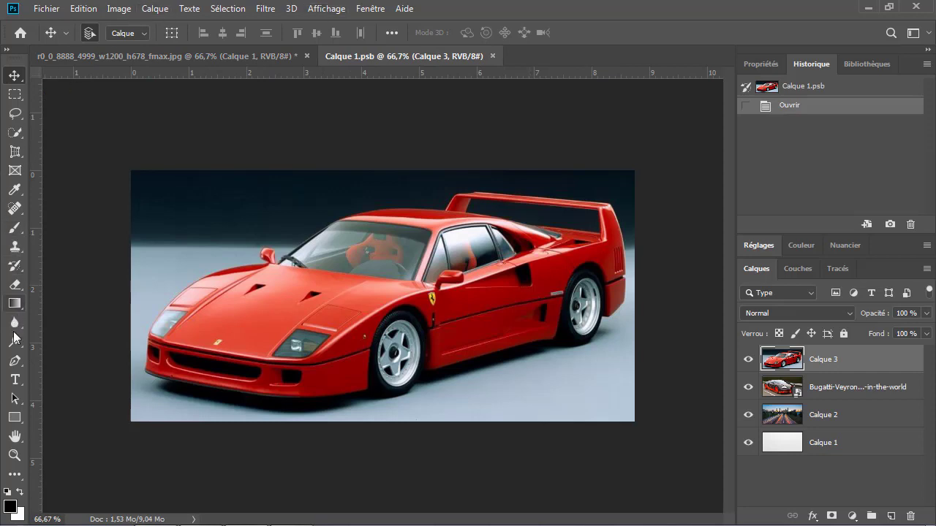
pyautogui.click(15, 379)
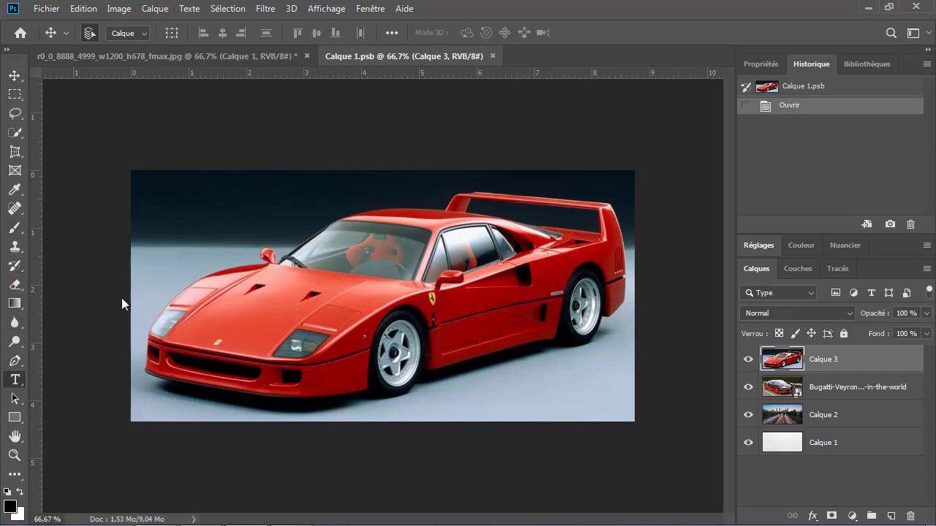
pyautogui.click(205, 228)
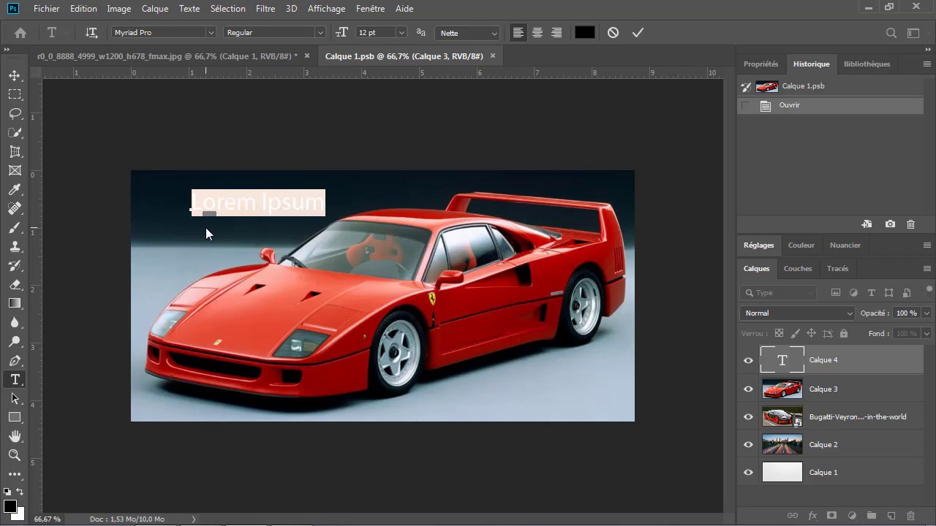
pyautogui.write('S')
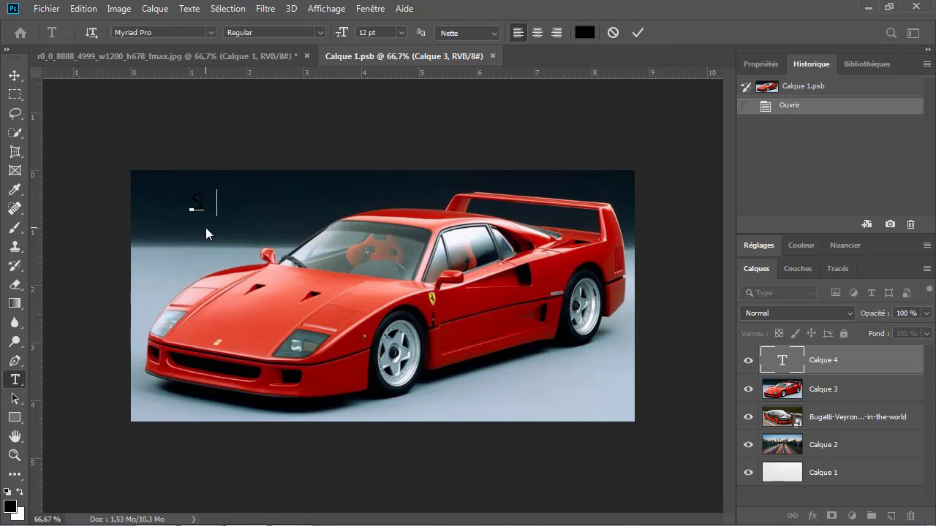
pyautogui.write('PEEDY')
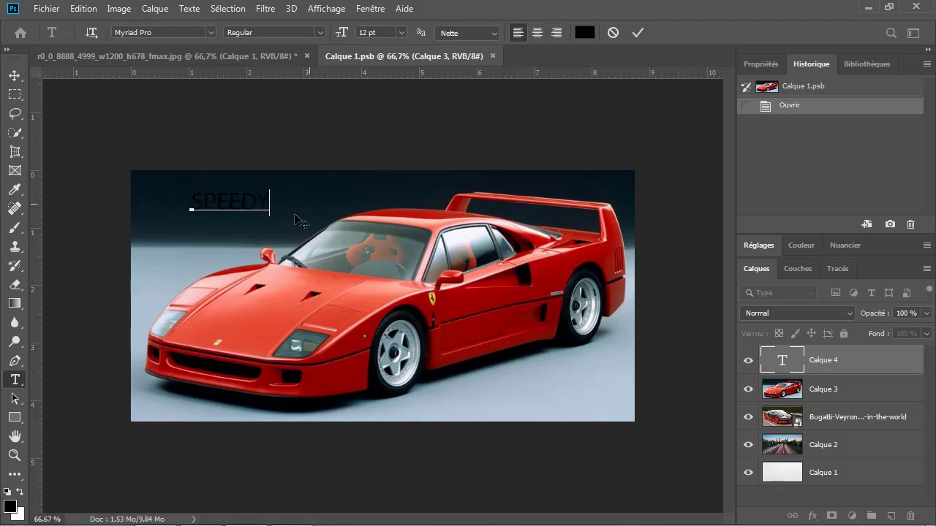
# Step: Set the colour of the SPEEDY text to white (#ffffff)
pyautogui.doubleClick(243, 201)
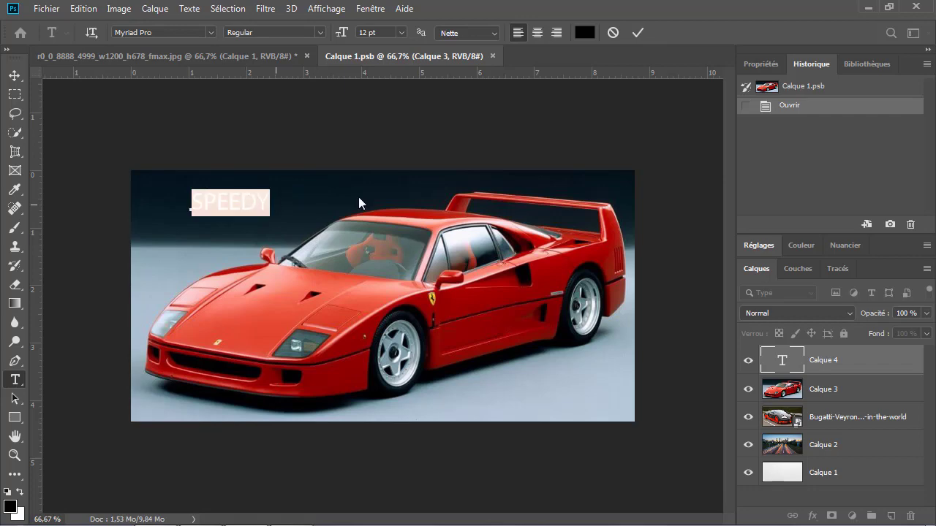
pyautogui.click(584, 33)
pyautogui.click(310, 146)
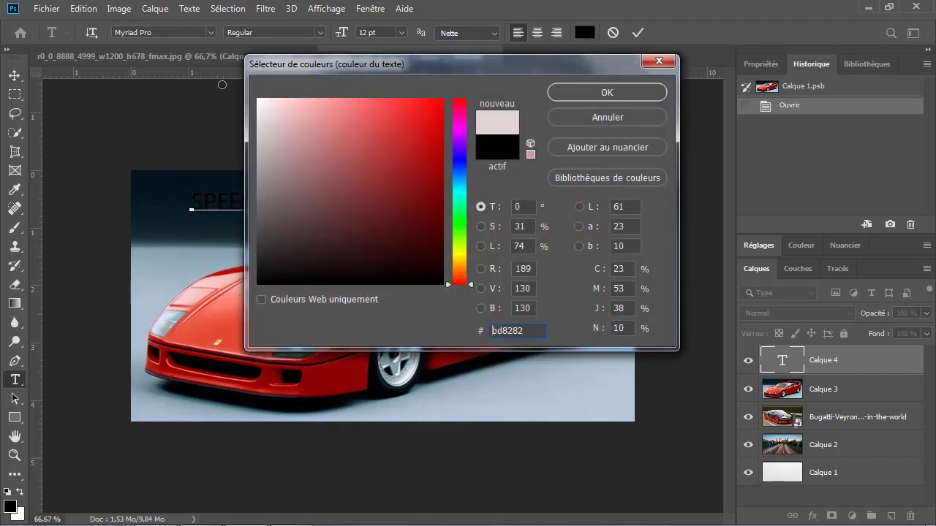
pyautogui.moveTo(222, 85); pyautogui.dragTo(443, 80)
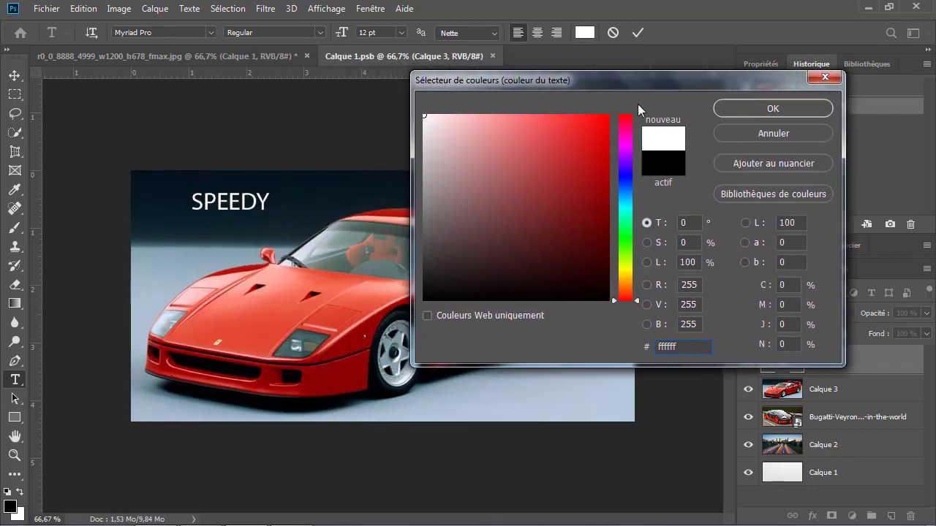
pyautogui.click(742, 108)
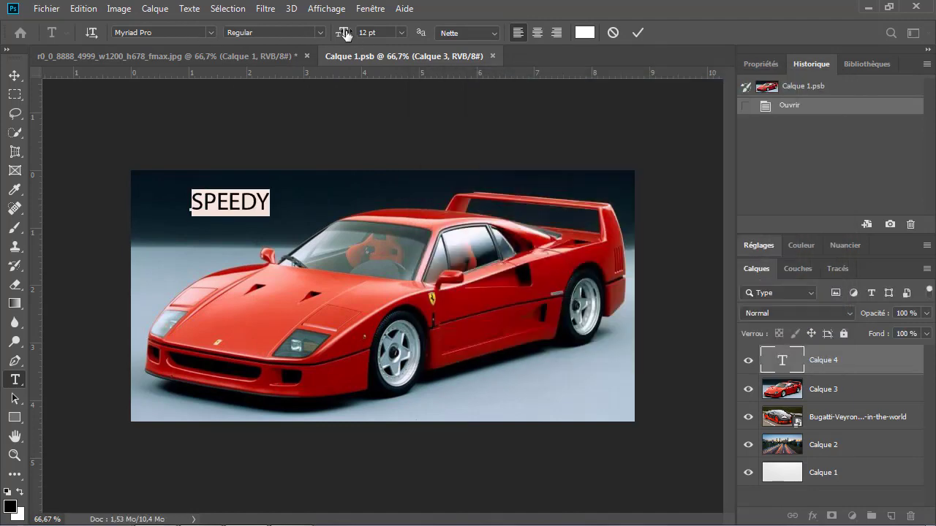
# Step: Set the SPEEDY text to 26 pt in the Bold style and apply the text edit
pyautogui.moveTo(345, 35); pyautogui.dragTo(361, 35)
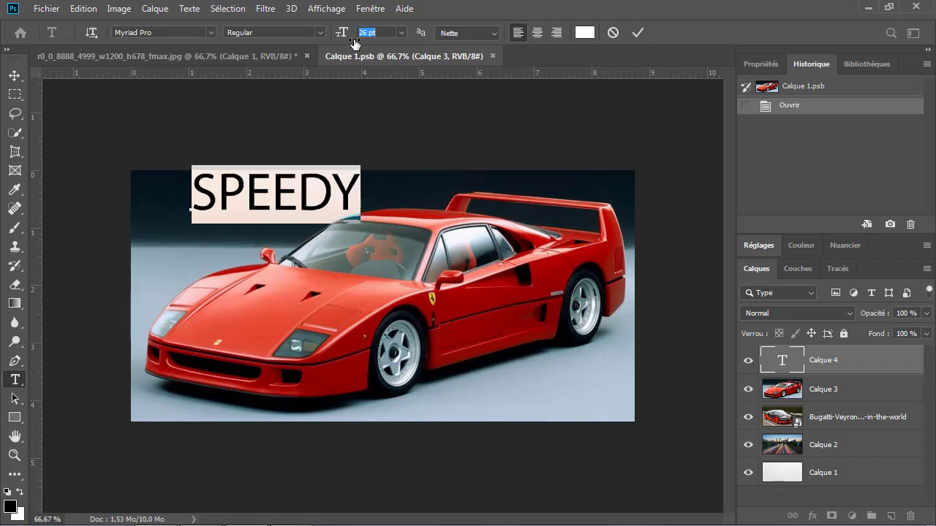
pyautogui.moveTo(334, 106); pyautogui.dragTo(333, 107)
pyautogui.click(313, 32)
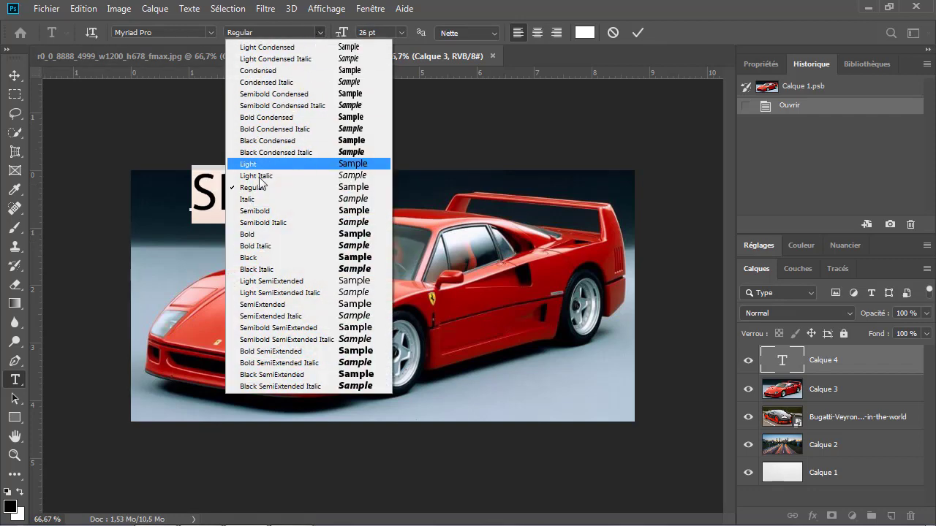
pyautogui.click(272, 233)
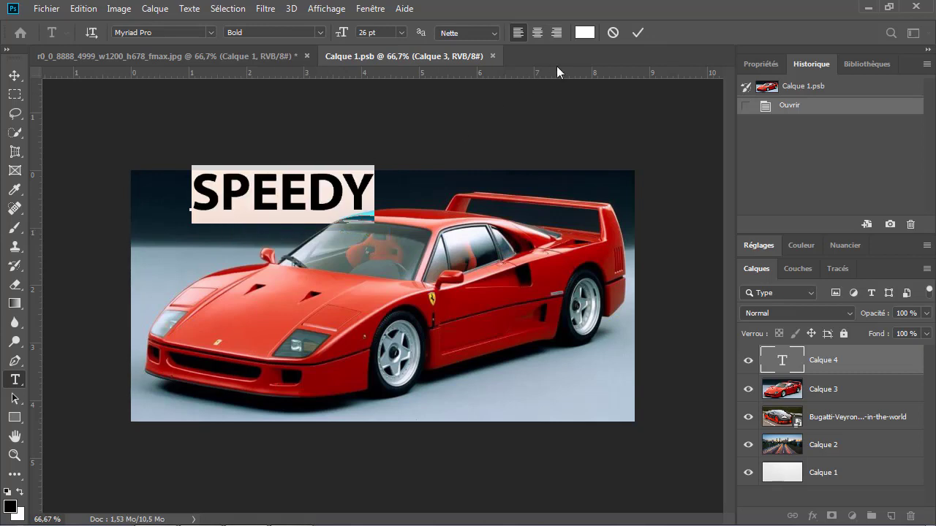
pyautogui.click(638, 34)
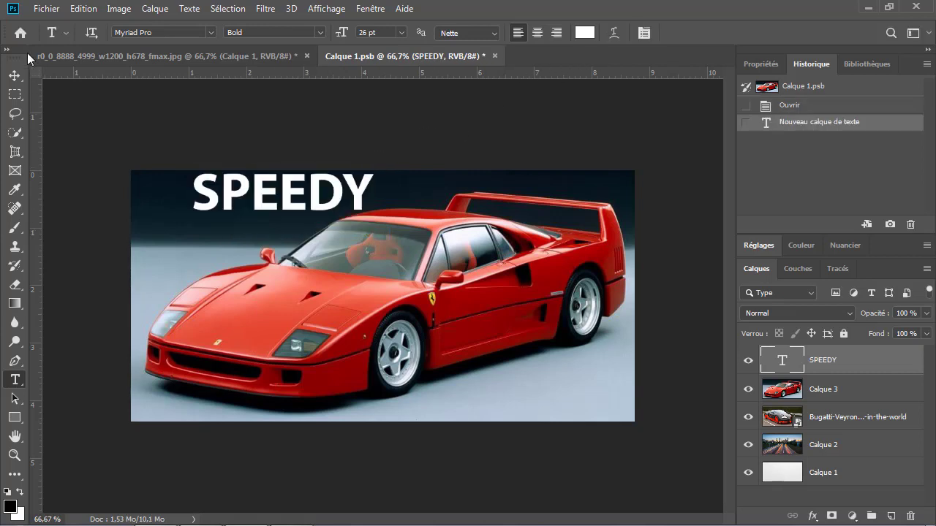
# Step: Move the SPEEDY text into the upper-left corner of the Ferrari photo and save Calque 1.psb
pyautogui.click(14, 75)
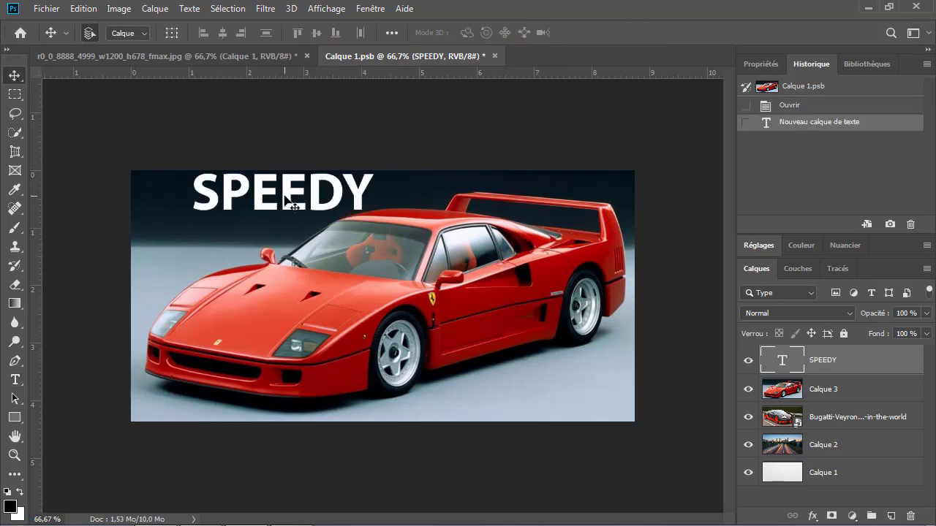
pyautogui.moveTo(283, 196); pyautogui.dragTo(237, 207)
# Step: Change the SPEEDY text colour to #f7a695
pyautogui.press('t')
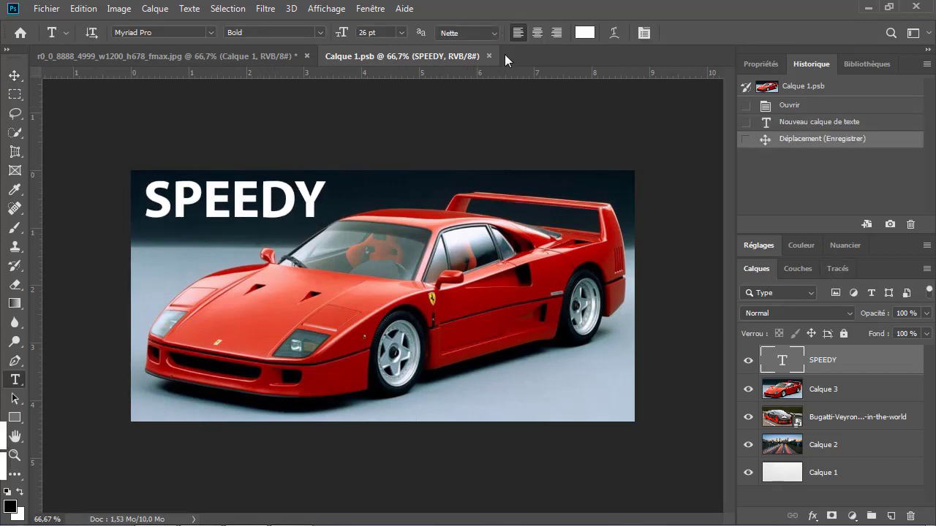
pyautogui.click(582, 33)
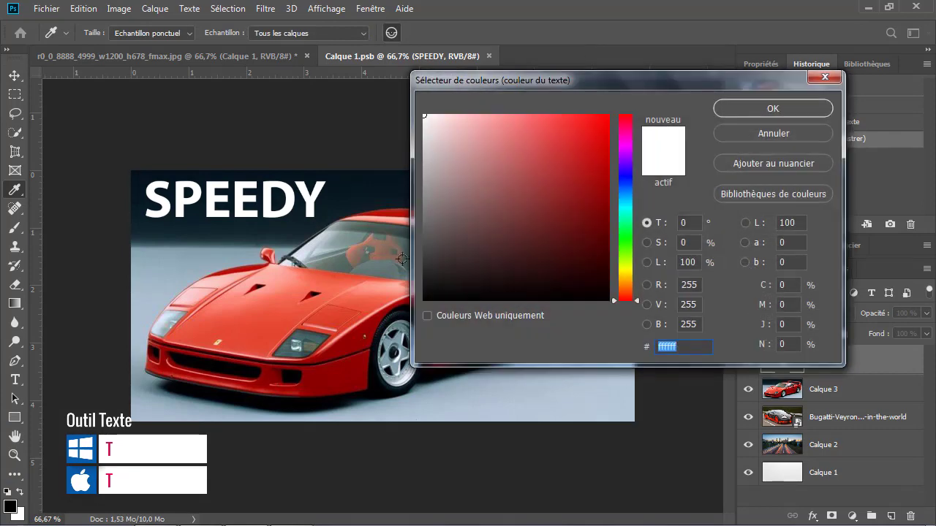
pyautogui.write('f7a695')
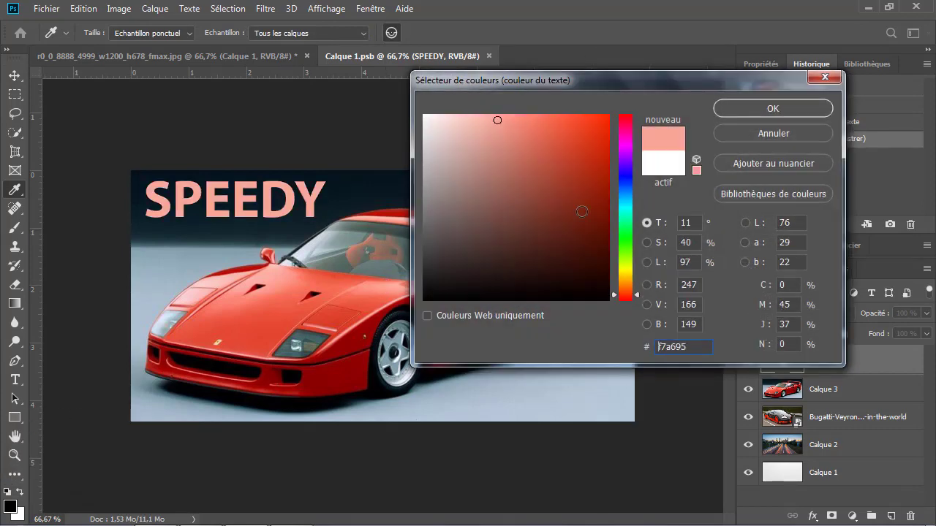
pyautogui.click(769, 109)
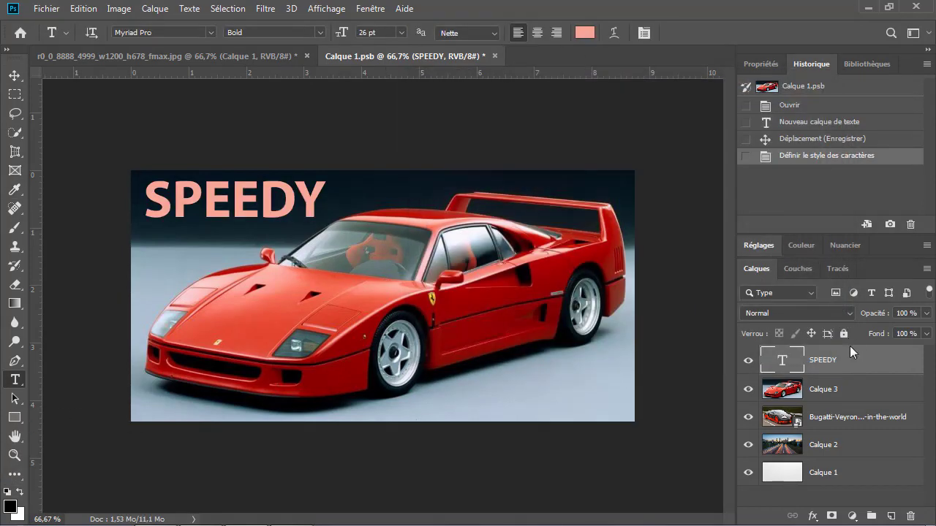
# Step: Add a drop shadow falling just below the SPEEDY text, with 67% opacity and a 7 px distance
pyautogui.click(811, 516)
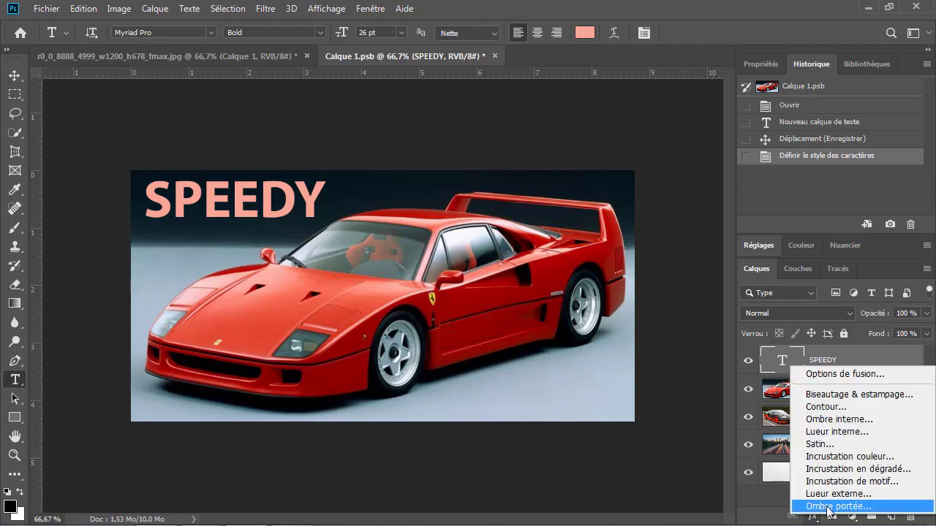
pyautogui.click(828, 506)
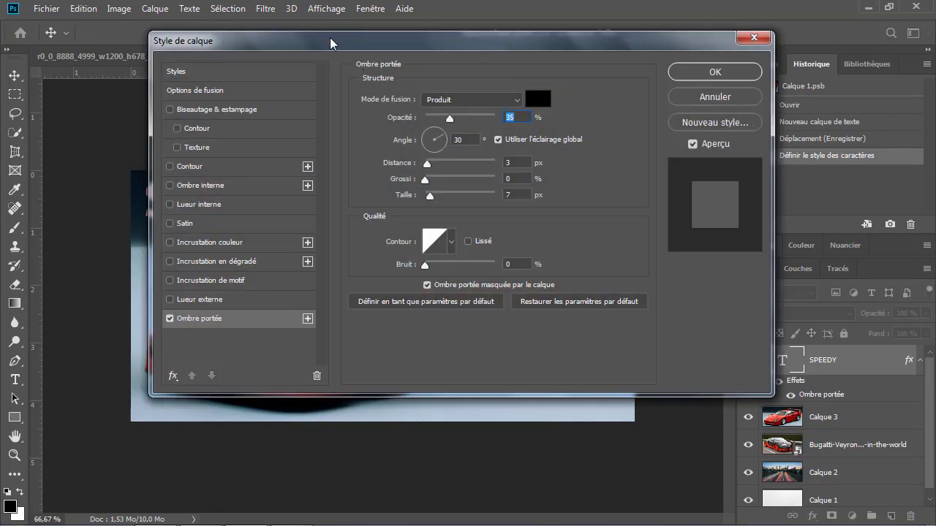
pyautogui.moveTo(329, 37); pyautogui.dragTo(559, 64)
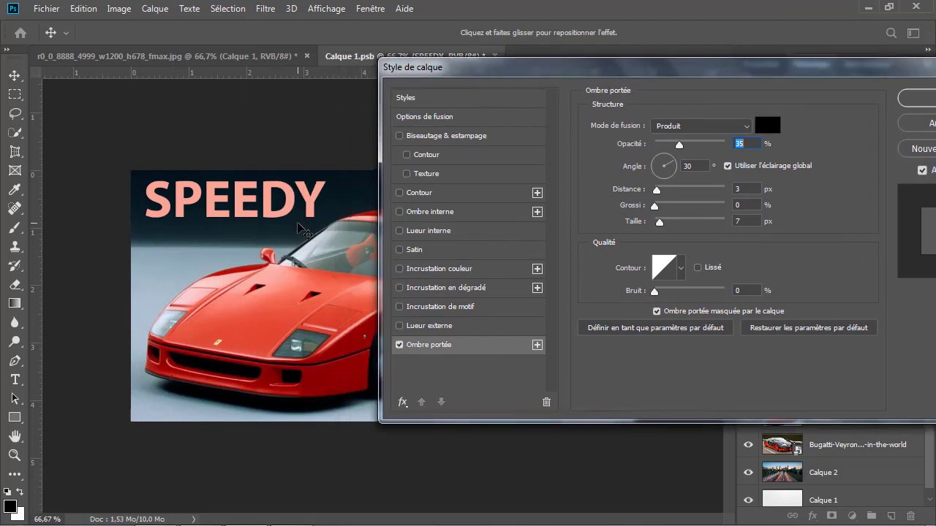
pyautogui.moveTo(298, 228); pyautogui.dragTo(299, 232)
pyautogui.moveTo(680, 145); pyautogui.dragTo(700, 148)
pyautogui.moveTo(723, 66); pyautogui.dragTo(589, 91)
pyautogui.click(761, 122)
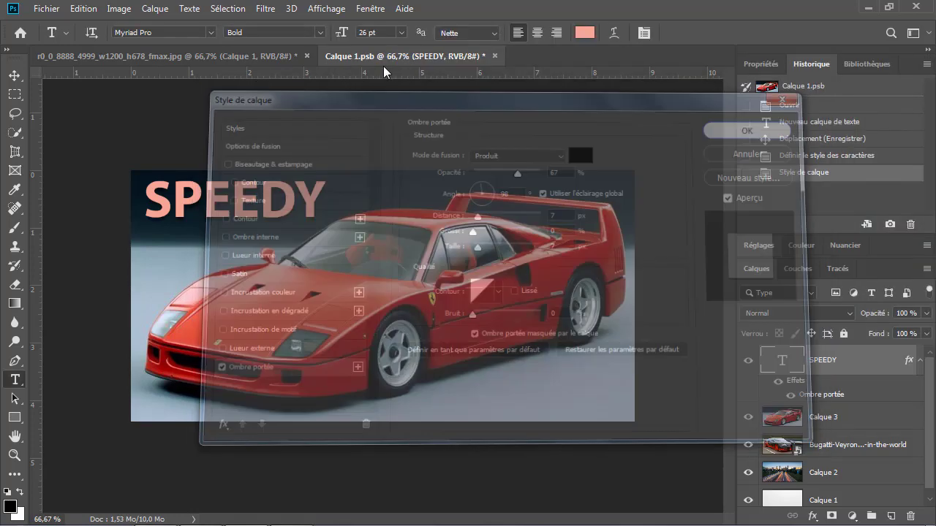
# Step: Save Calque 1.psb and switch to the billboard document to view the updated sign
pyautogui.hotkey('ctrl', 's')
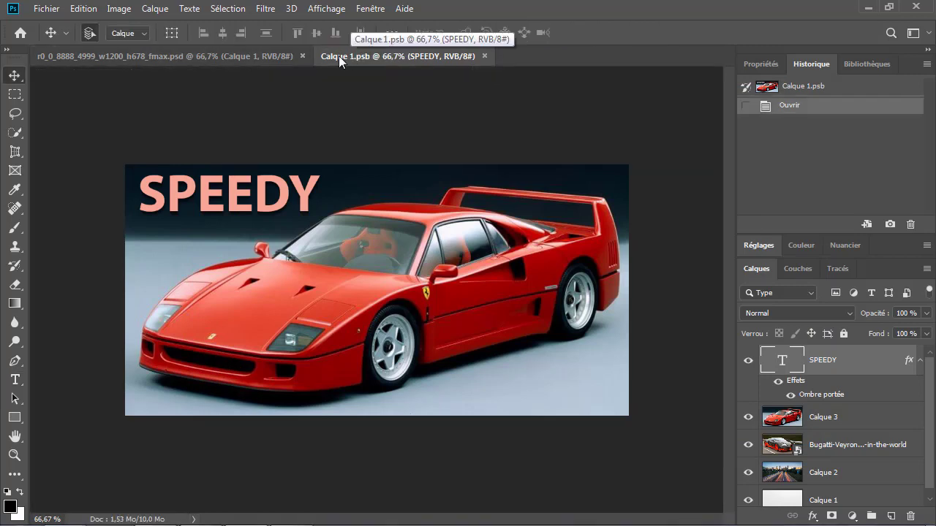
pyautogui.click(244, 55)
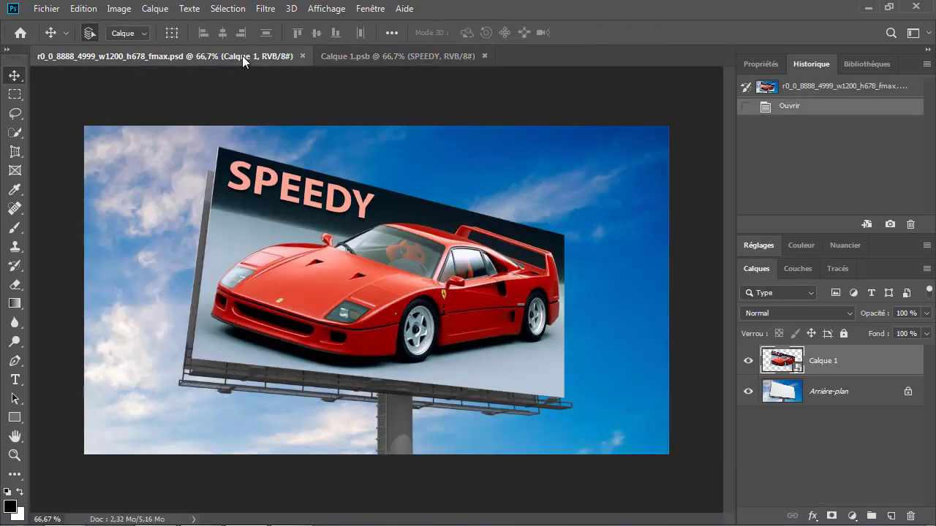